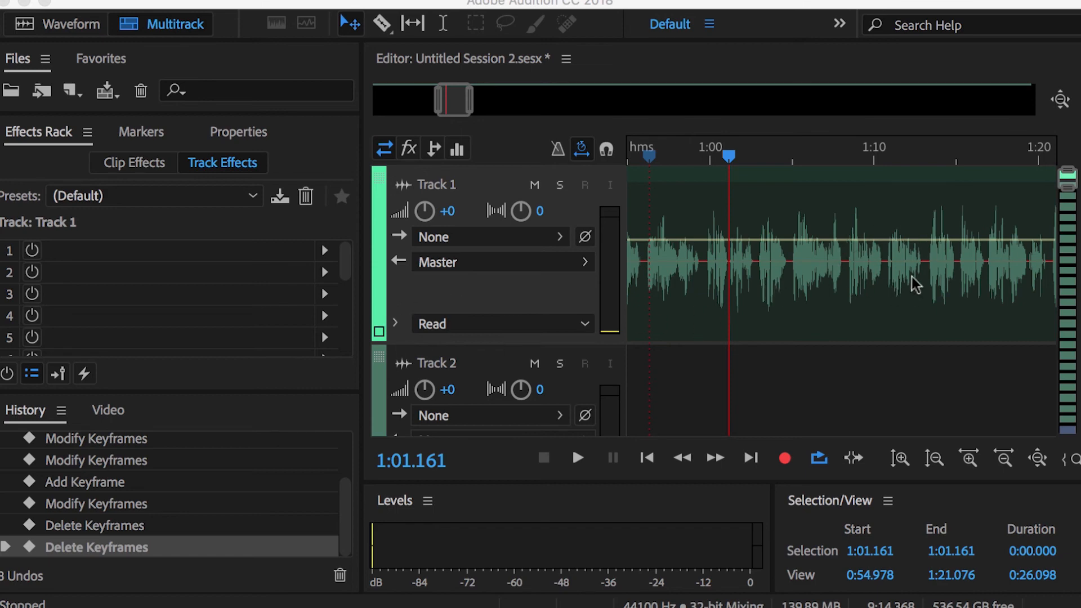
Expand the automation lane of Track 1 so its volume envelope can be edited
left_click(396, 328)
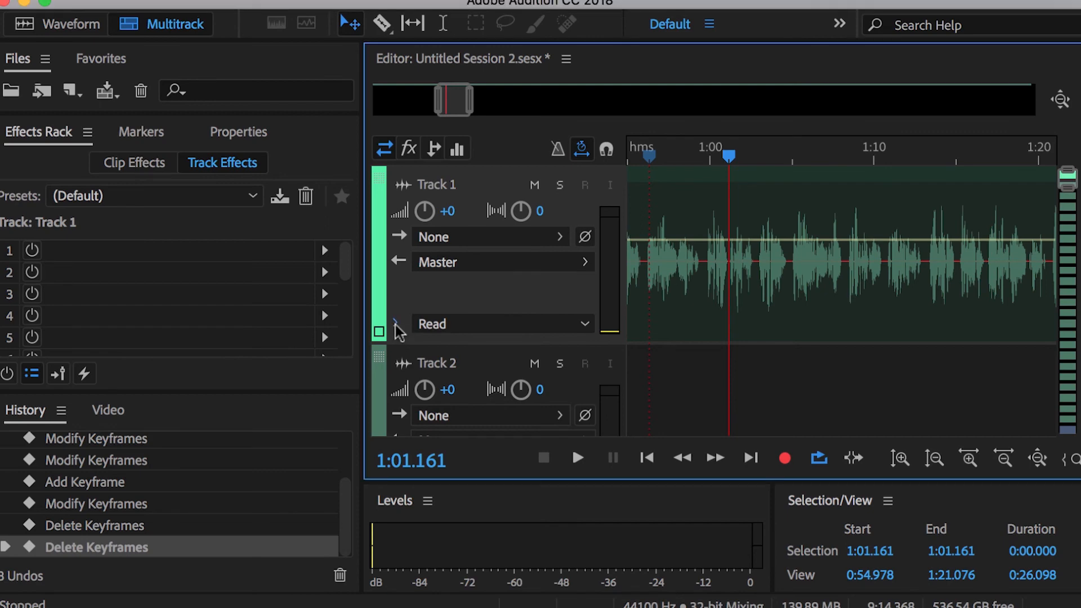
left_click(395, 326)
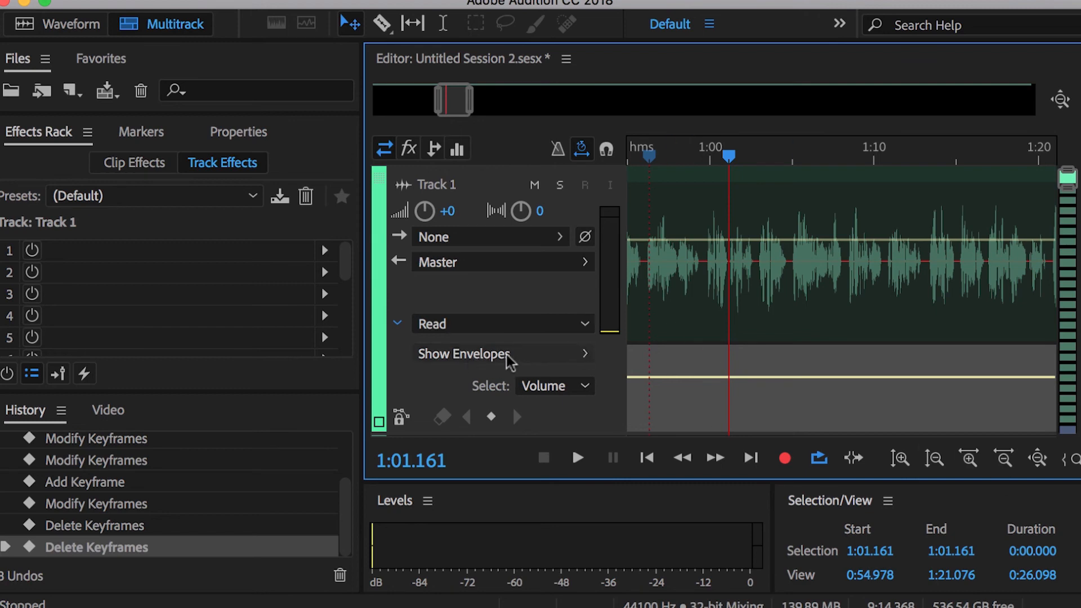
Show the Mute and Pan envelopes for Track 1, and hide both again so only Volume remains
left_click(583, 355)
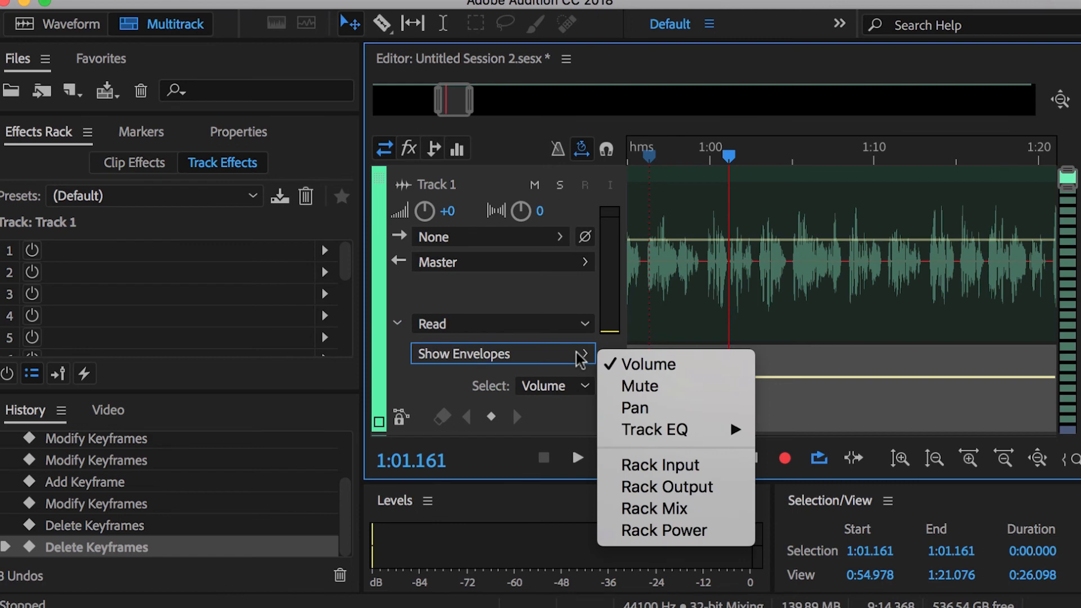
left_click(632, 387)
left_click(582, 354)
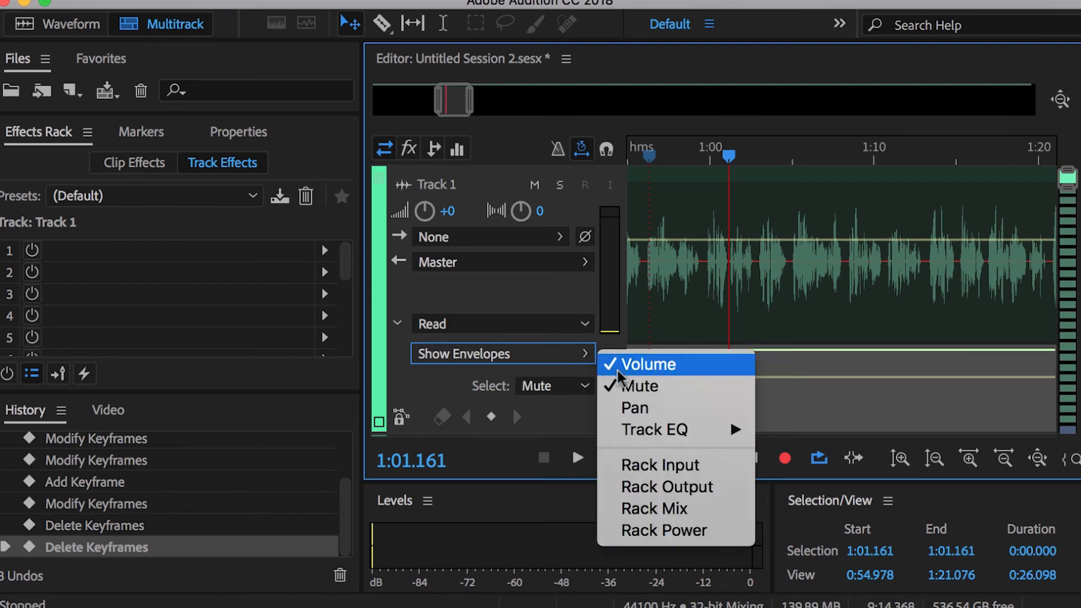
left_click(627, 407)
left_click(582, 355)
left_click(623, 385)
left_click(582, 355)
left_click(628, 407)
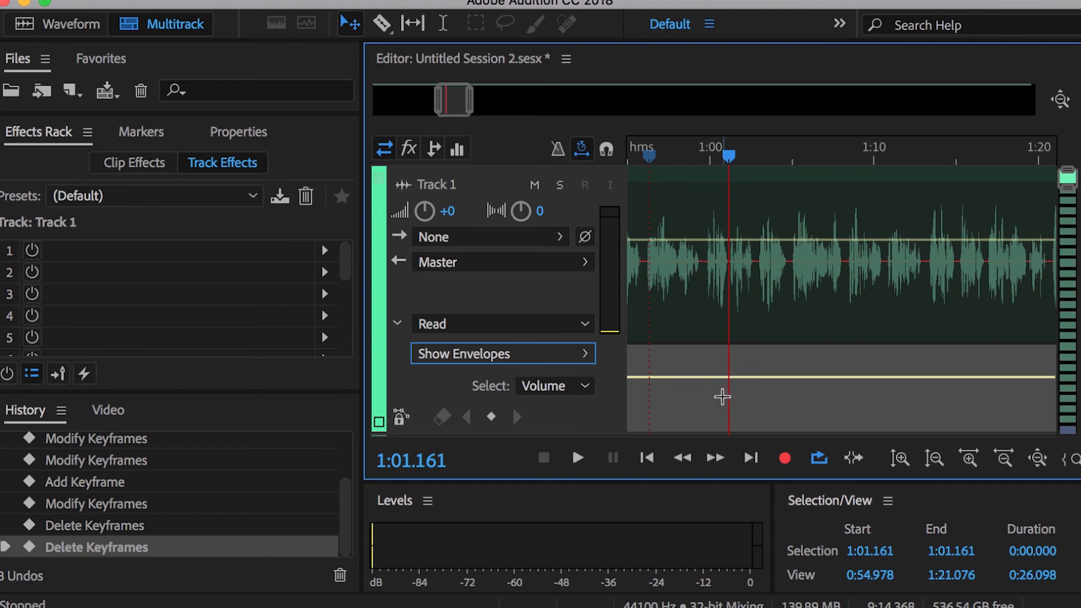
Add a +0.0 dB volume keyframe on Track 1 near 0:59.852 and a second one shortly after it, lowered to -∞, to fade out
left_click(707, 155)
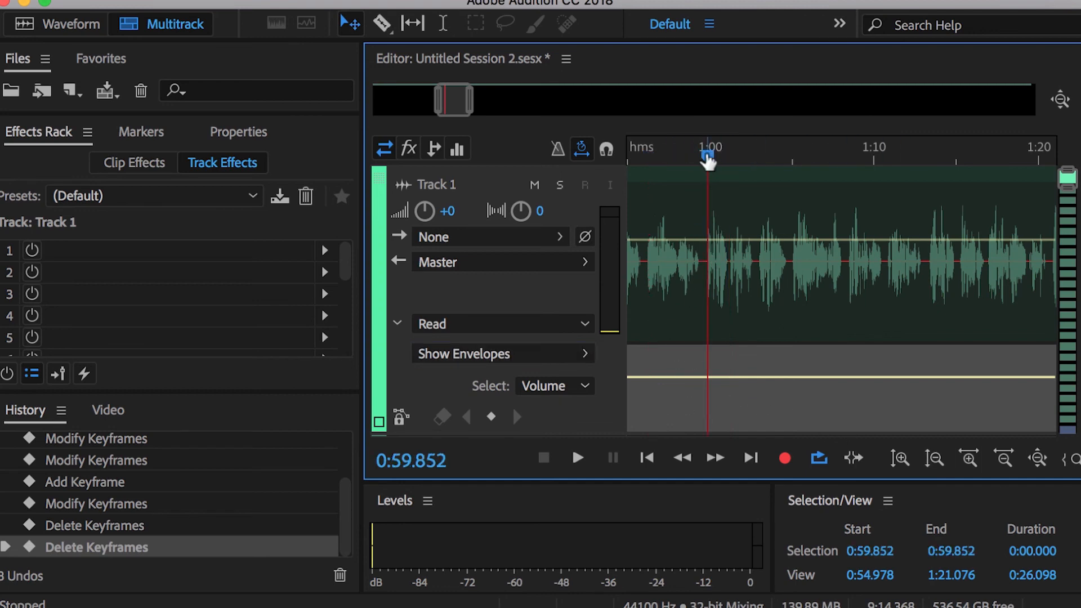
left_click(706, 378)
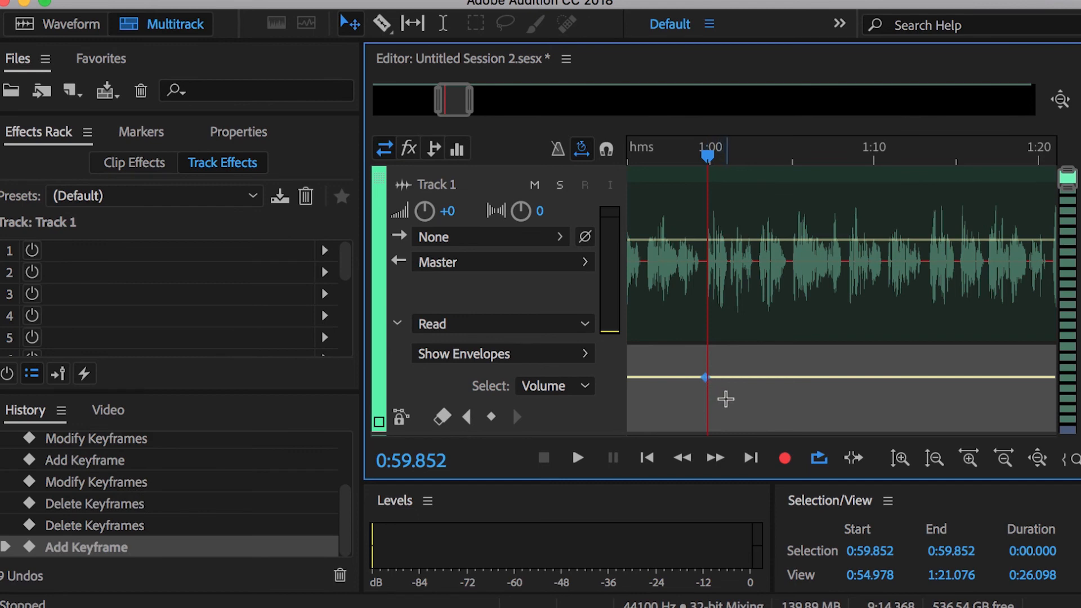
mouse_move(705, 377)
left_mouse_down()
mouse_move(705, 368)
mouse_move(704, 399)
mouse_move(704, 386)
left_mouse_up()
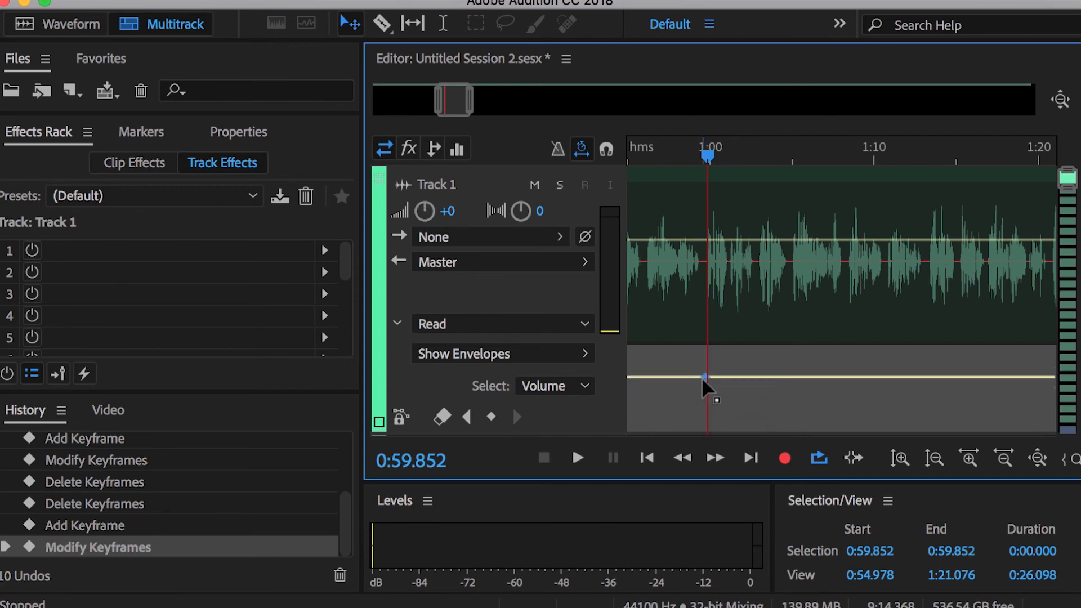
left_click(732, 377)
left_click_drag(732, 377, 745, 435)
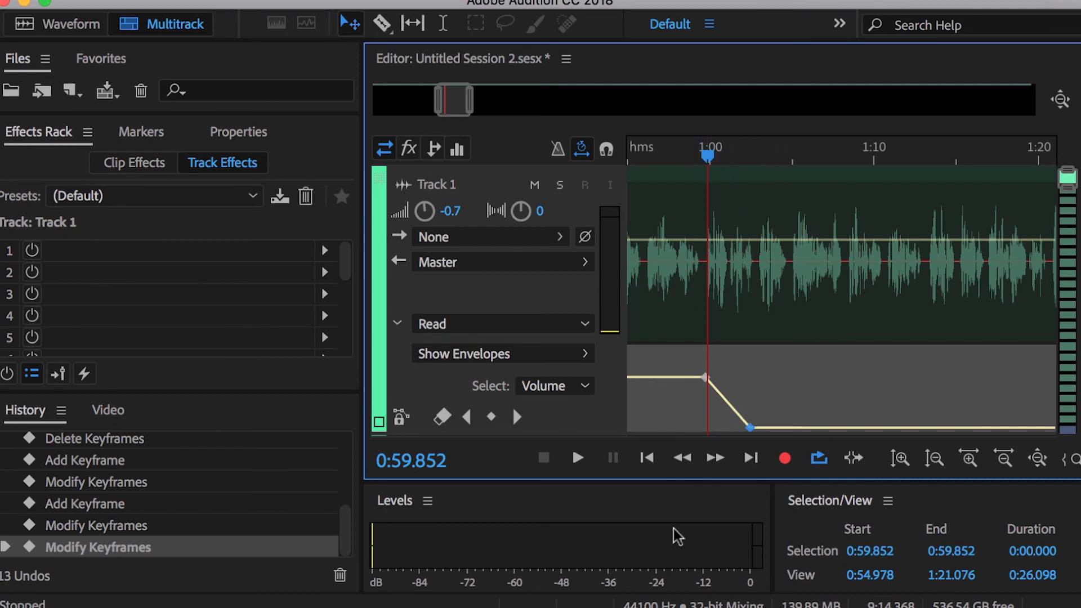
Play the session from 0:58.294 through the volume fade to check it, and stop playback
left_click(683, 153)
left_click(577, 458)
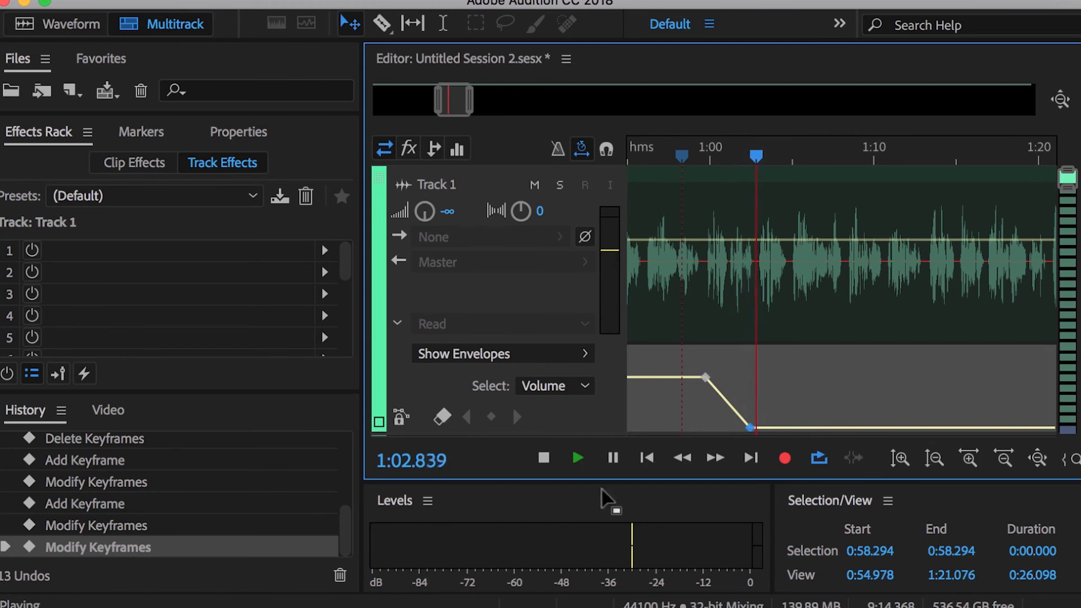
left_click(544, 459)
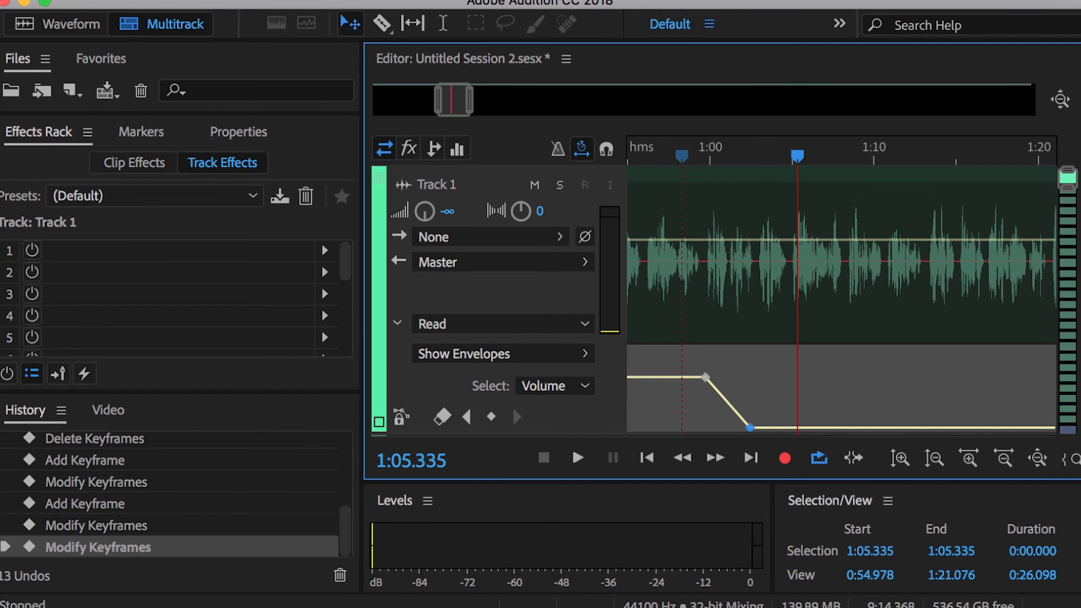
Show the Pan envelope for Track 1 and add three evenly spaced keyframes to it around 1:00
left_click(583, 355)
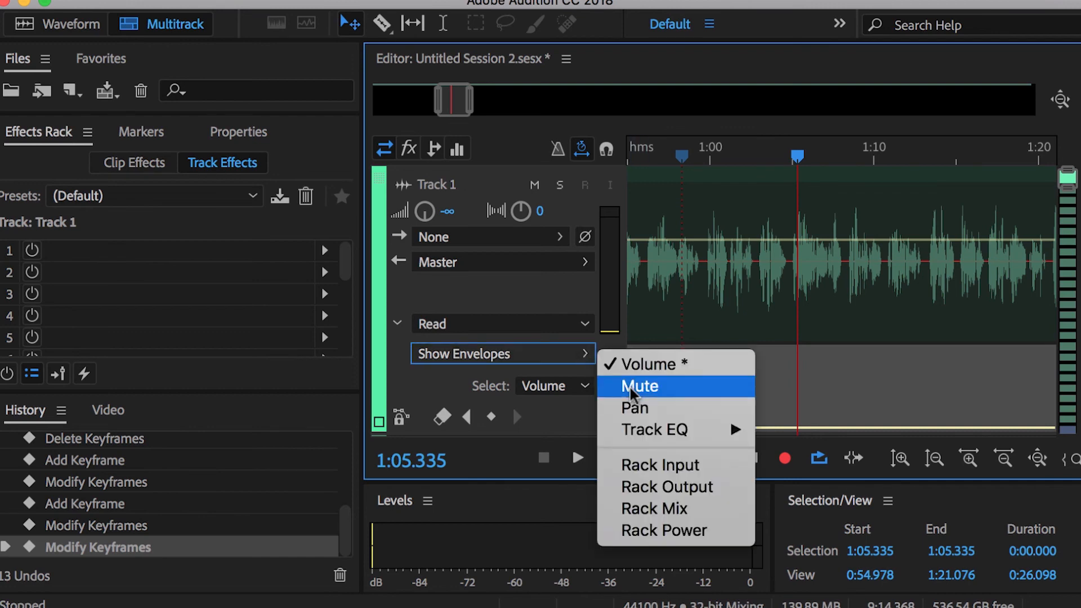
left_click(633, 406)
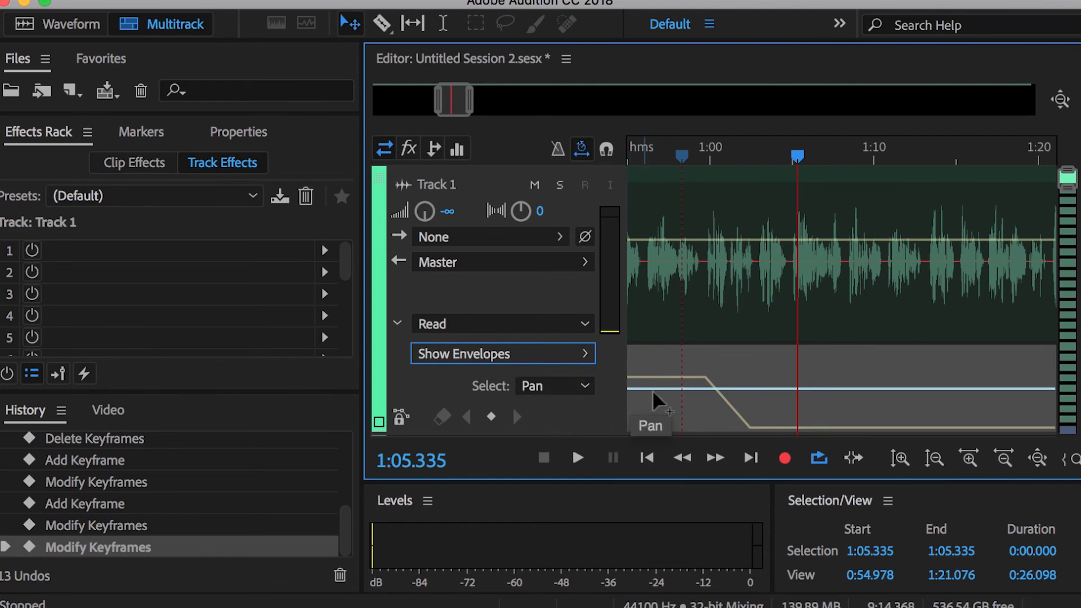
left_click(684, 388)
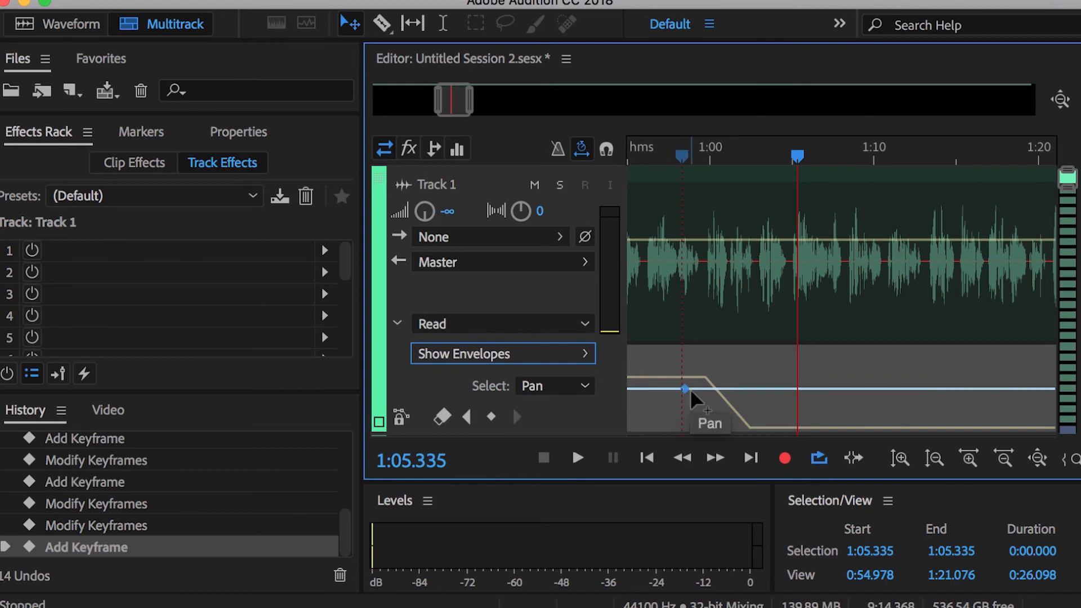
left_click(716, 389)
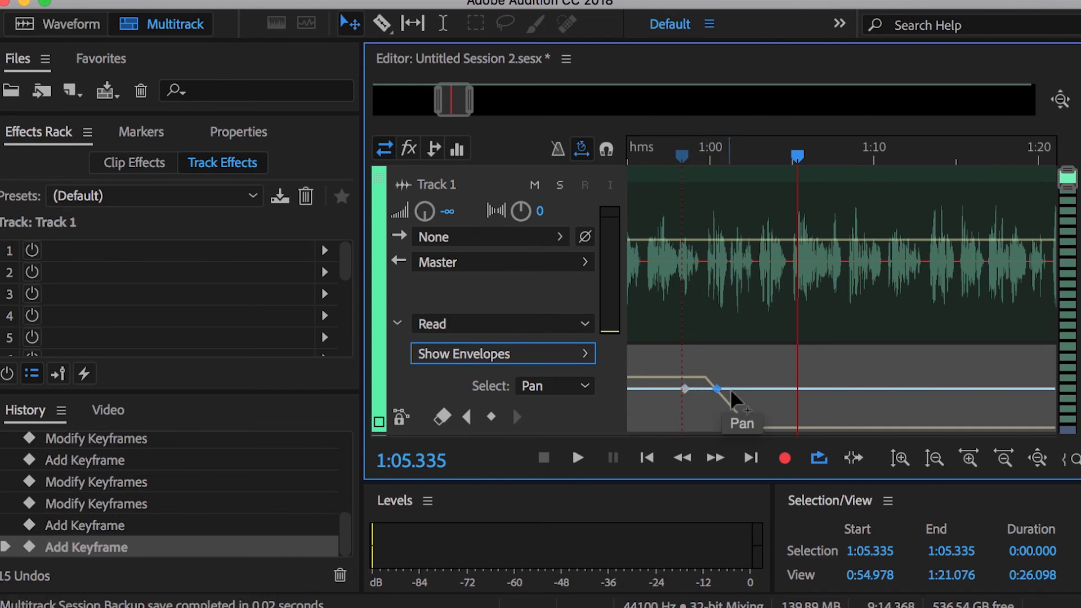
left_click(749, 389)
Pan the first keyframe fully left and the last to R100, with the middle one centred at 0.0
left_click_drag(684, 389, 679, 350)
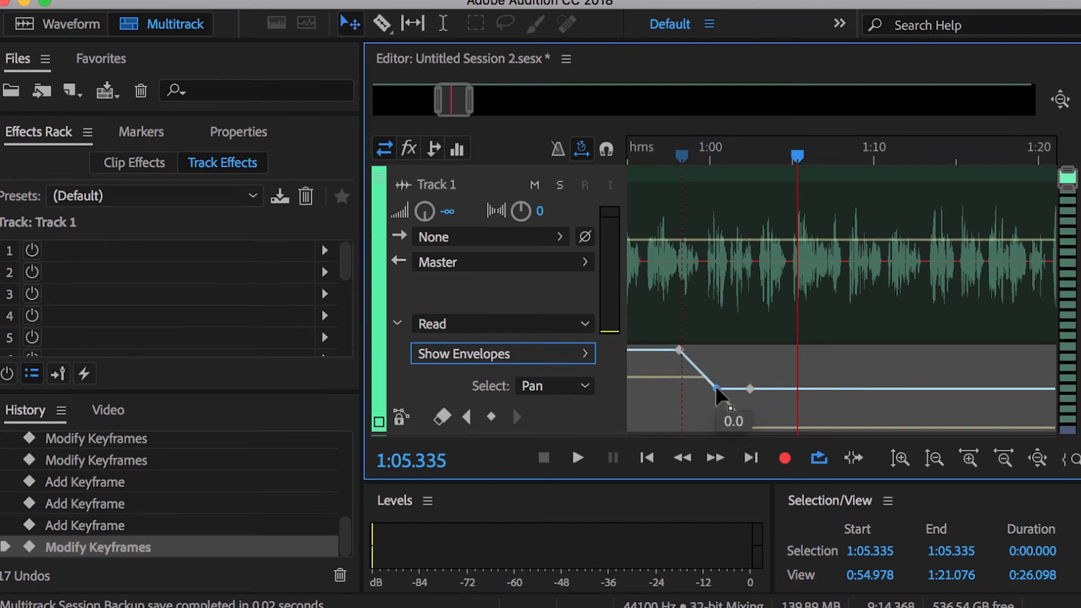
mouse_move(717, 390)
left_mouse_down()
mouse_move(720, 416)
mouse_move(718, 390)
left_mouse_up()
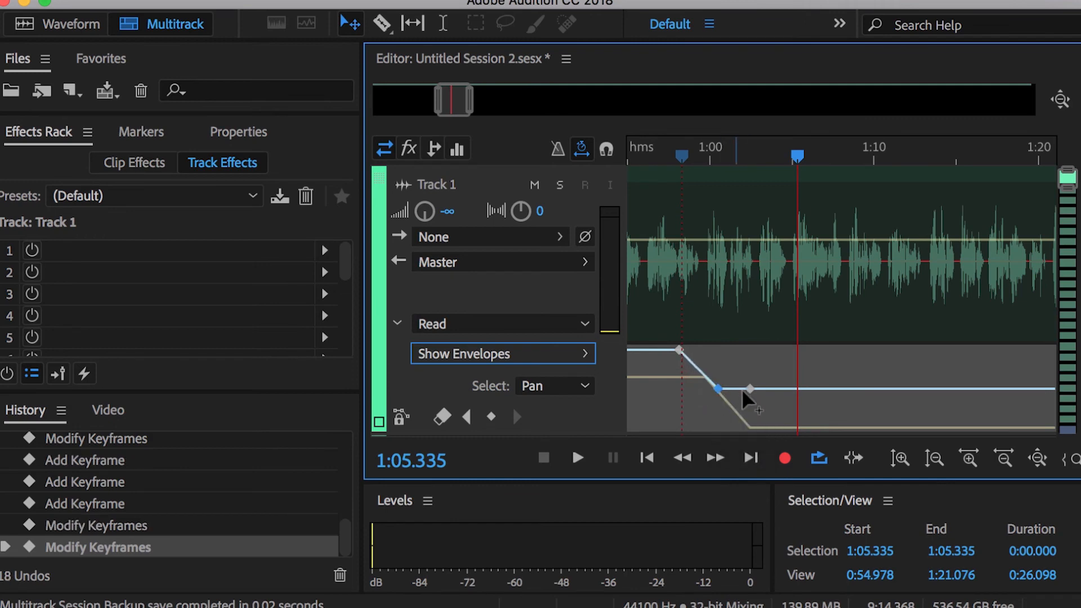
left_click_drag(751, 393, 758, 428)
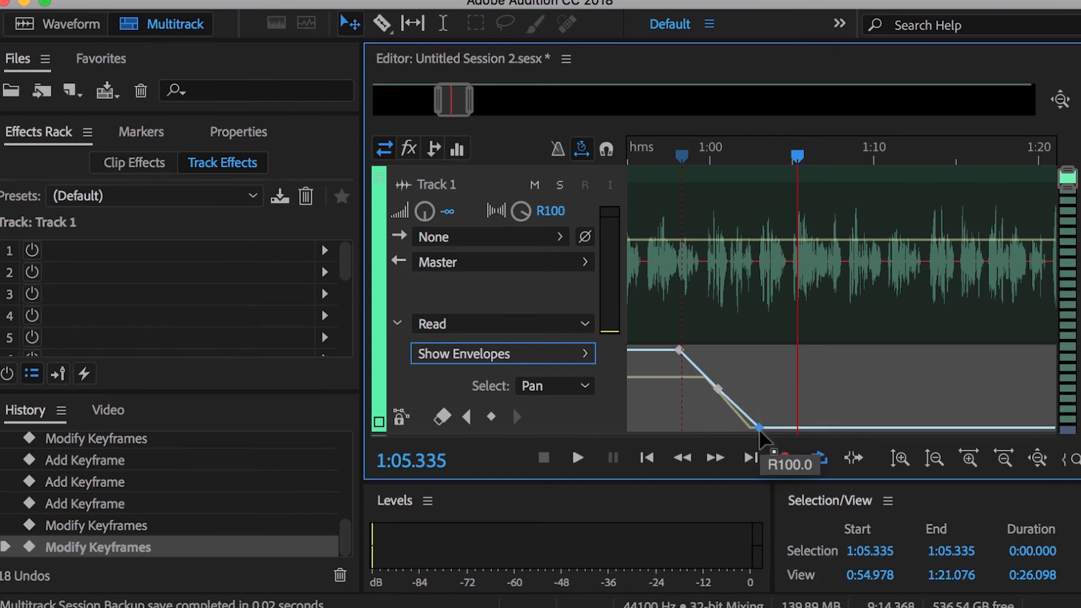
left_click_drag(758, 429, 759, 428)
Move the playhead to 0:58.799 and examine the other envelope types available for Track 1, including Rack Mix
left_click_drag(798, 155, 687, 168)
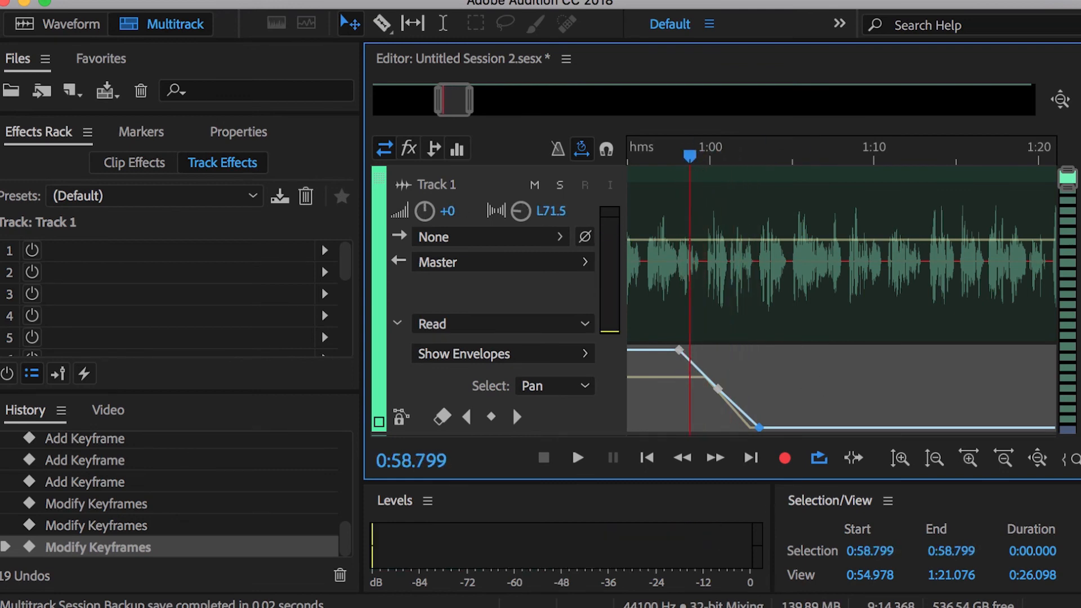
left_click(580, 354)
mouse_move(651, 430)
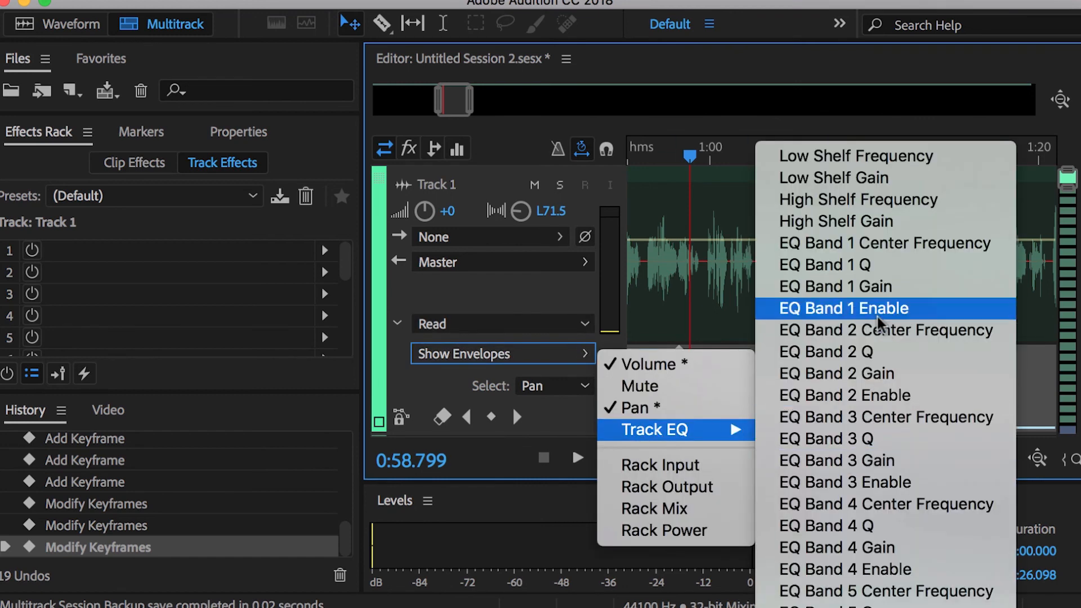
left_click(701, 508)
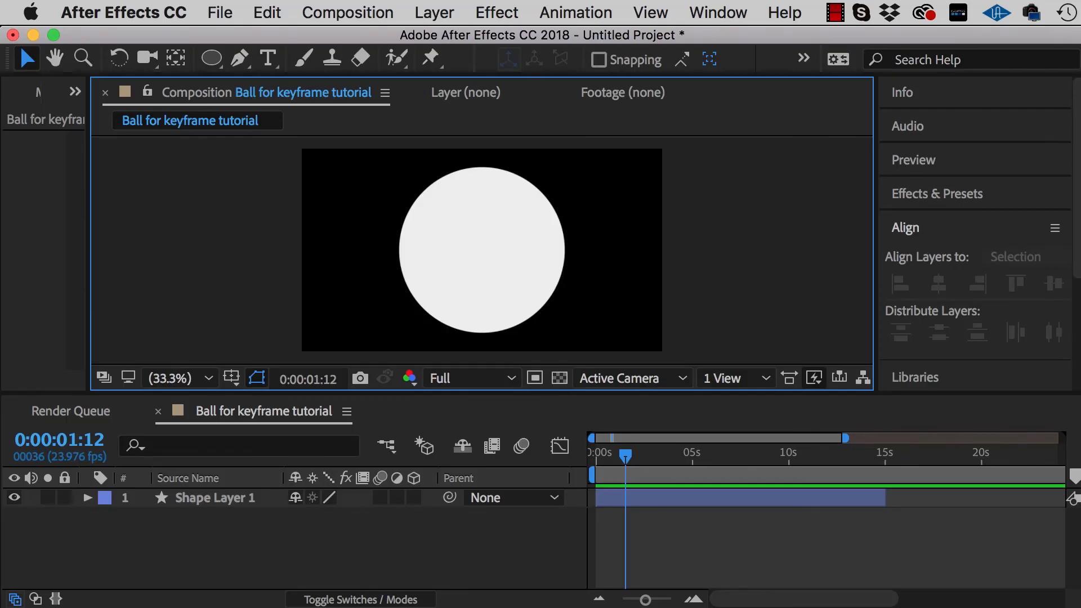
left_click(413, 280)
left_click(345, 269)
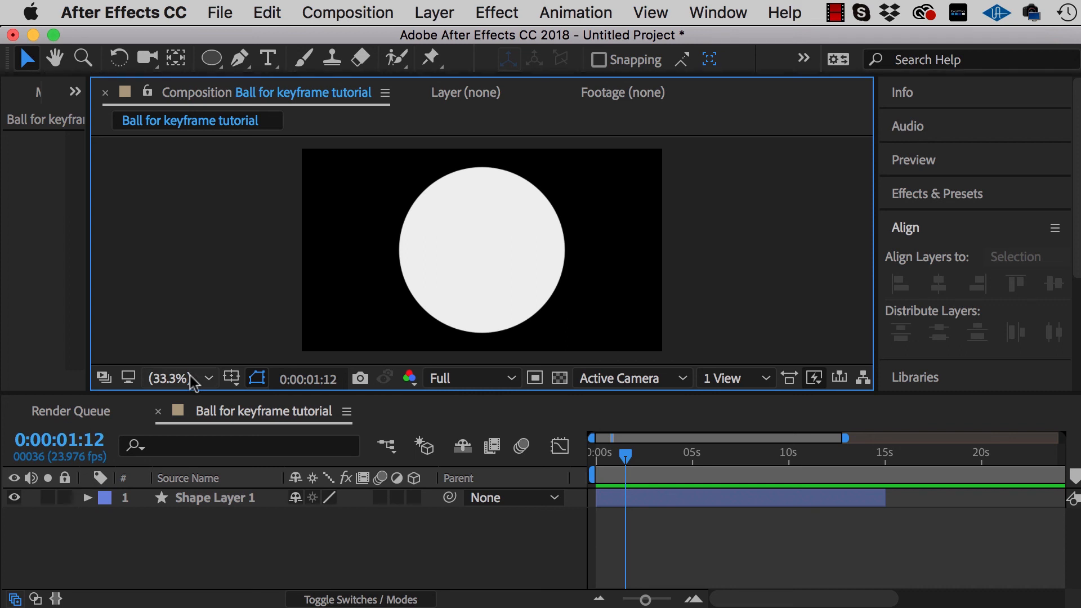
left_click(191, 488)
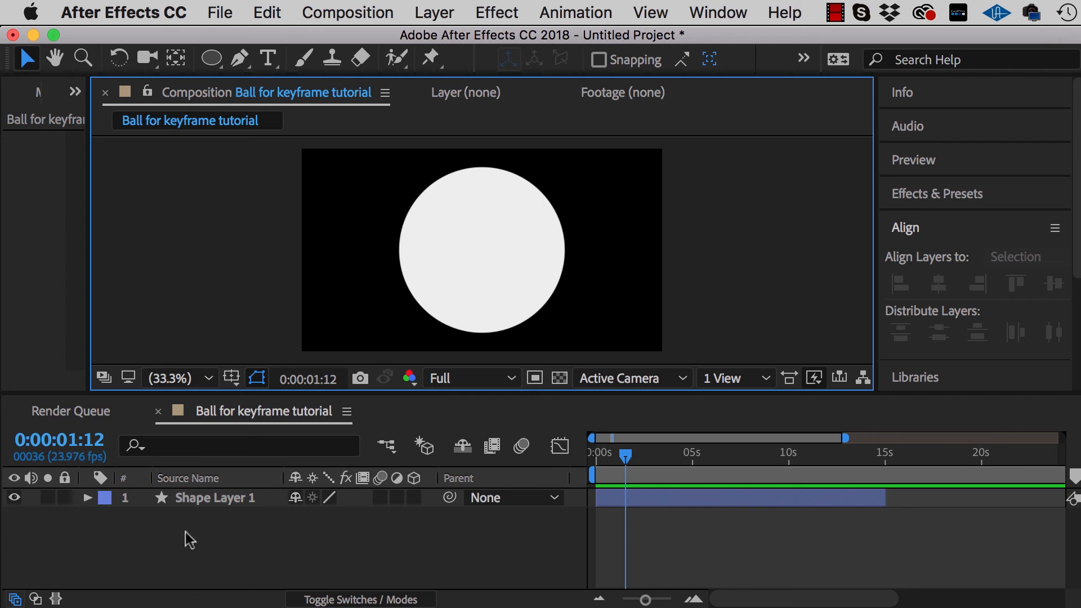
In After Effects, select Shape Layer 1, reveal its Scale property, and collapse the layer again
left_click(192, 500)
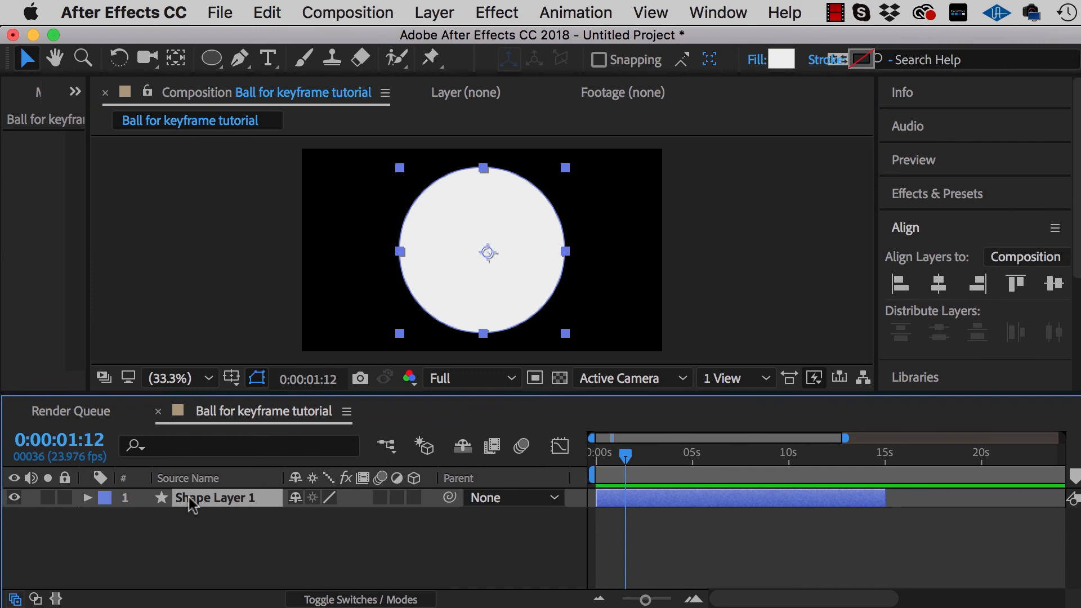
key("s")
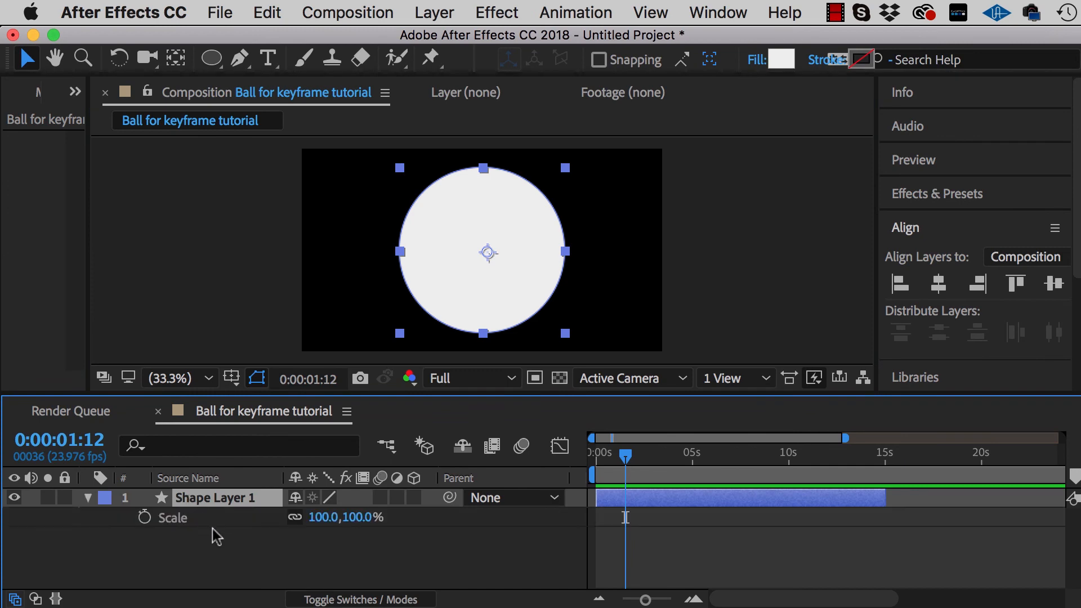
left_click(86, 498)
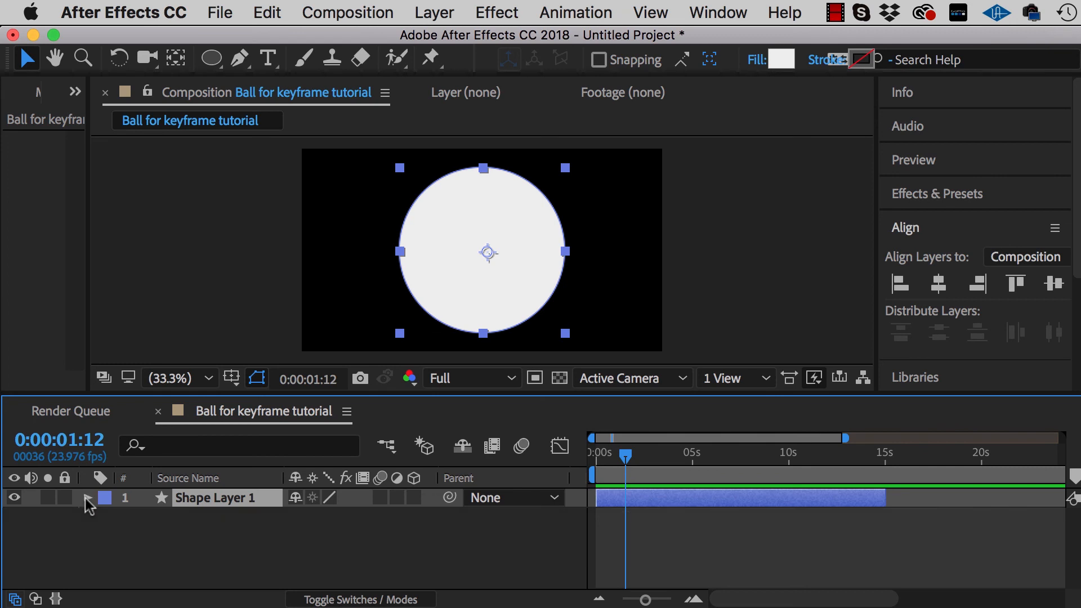
left_click(87, 497)
left_click(88, 497)
left_click(87, 497)
left_click(87, 498)
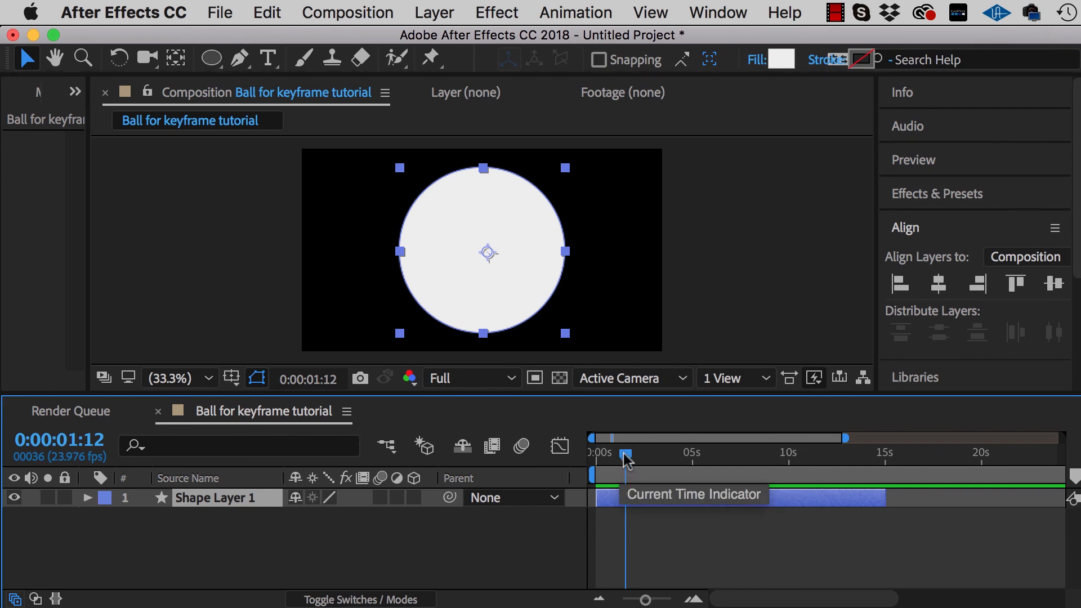
Start keyframing the Position of Shape Layer 1 at 0:00:00:00
left_click_drag(626, 459, 594, 457)
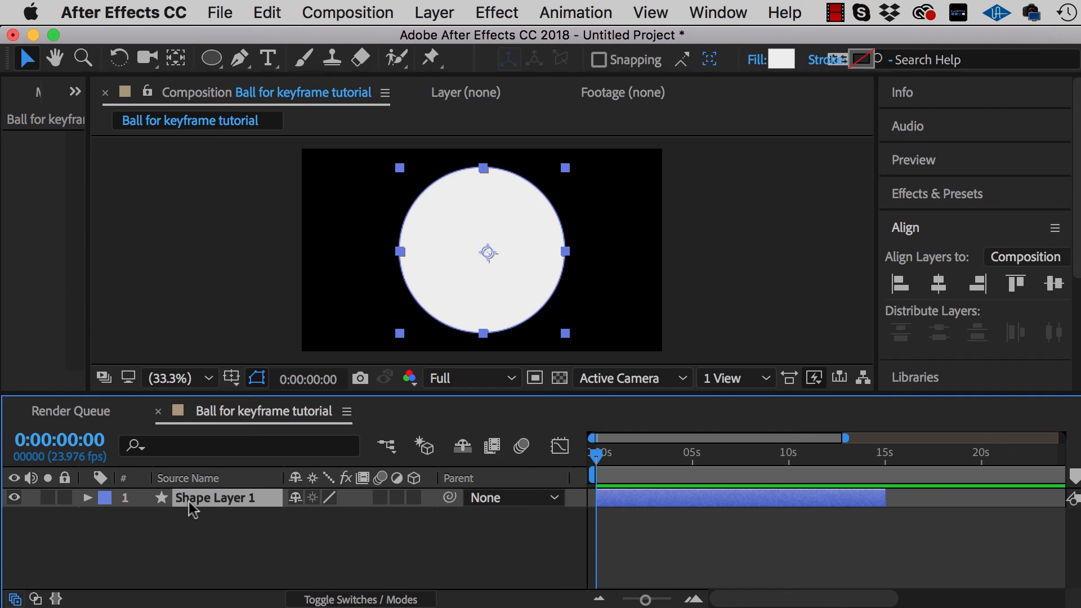
key("p")
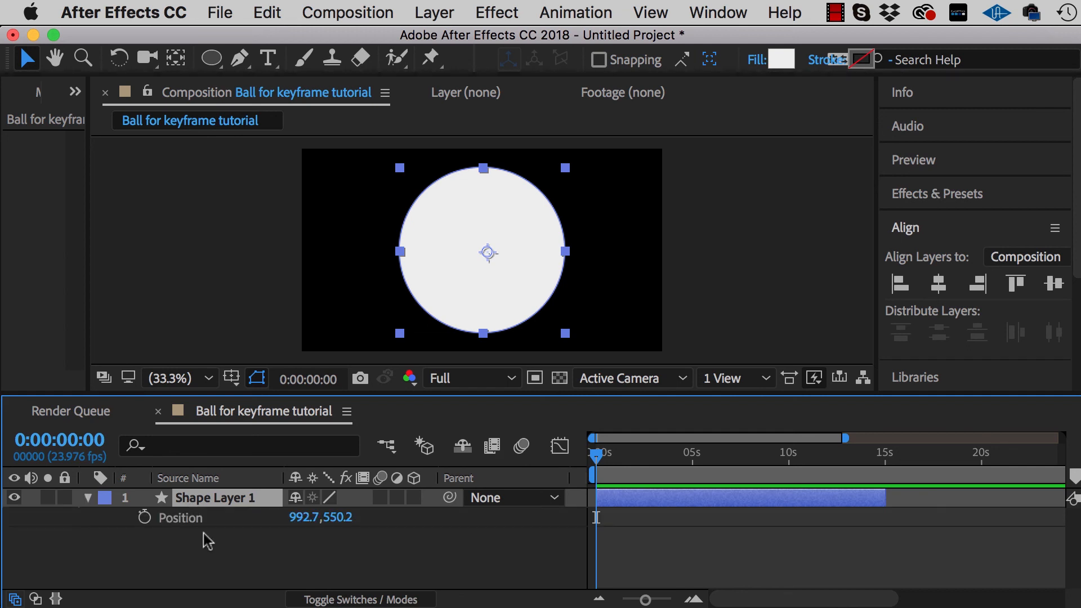
left_click(144, 517)
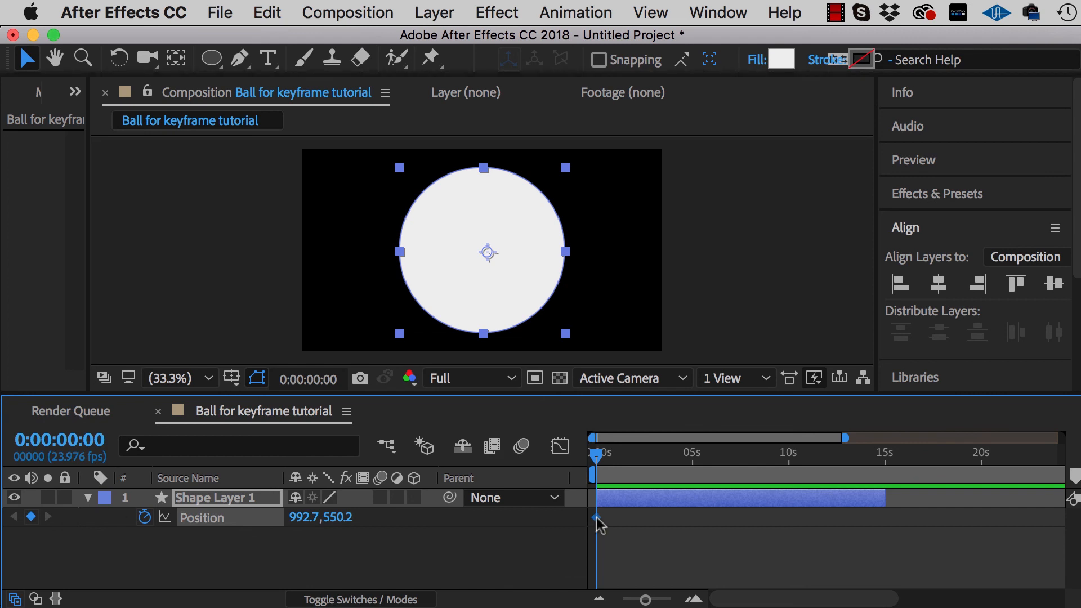
Try repositioning the ball directly in the composition at 0:00:01:04, placing it at 974.7, 478.2, and undo the moves
left_click_drag(596, 455, 620, 458)
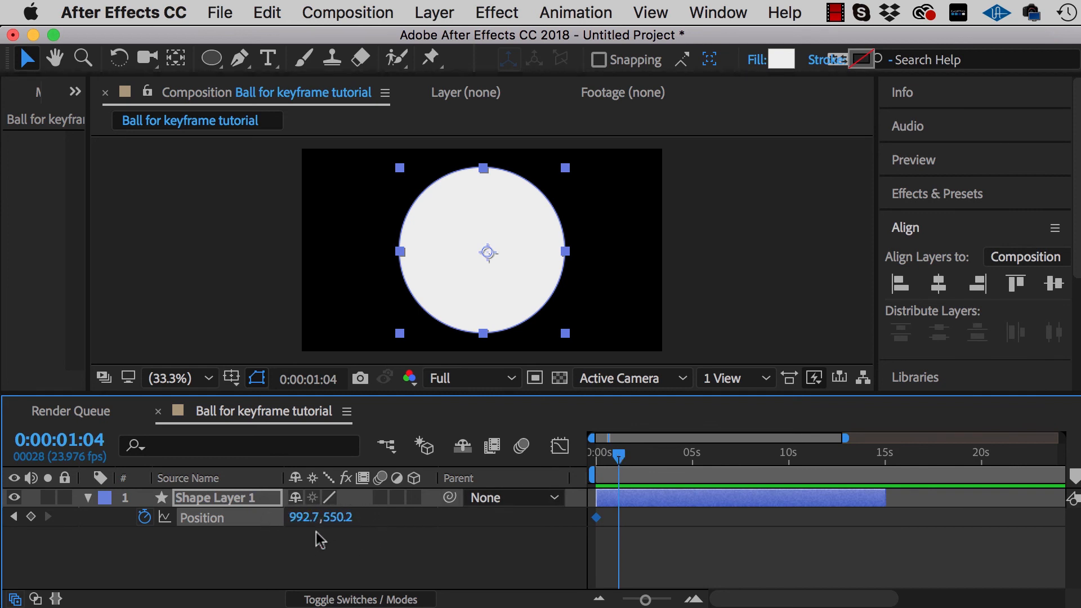
left_click(517, 274)
mouse_move(516, 274)
left_mouse_down()
mouse_move(464, 257)
mouse_move(535, 279)
mouse_move(500, 260)
mouse_move(502, 284)
left_mouse_up()
key("super+z")
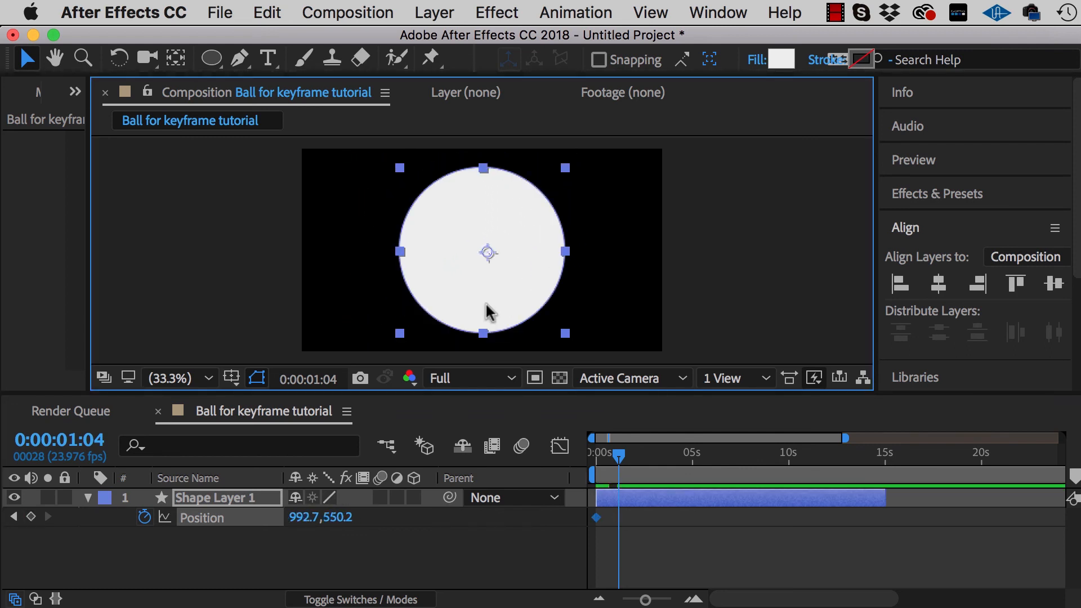
mouse_move(493, 303)
left_mouse_down()
mouse_move(538, 266)
mouse_move(476, 288)
mouse_move(523, 267)
mouse_move(490, 290)
left_mouse_up()
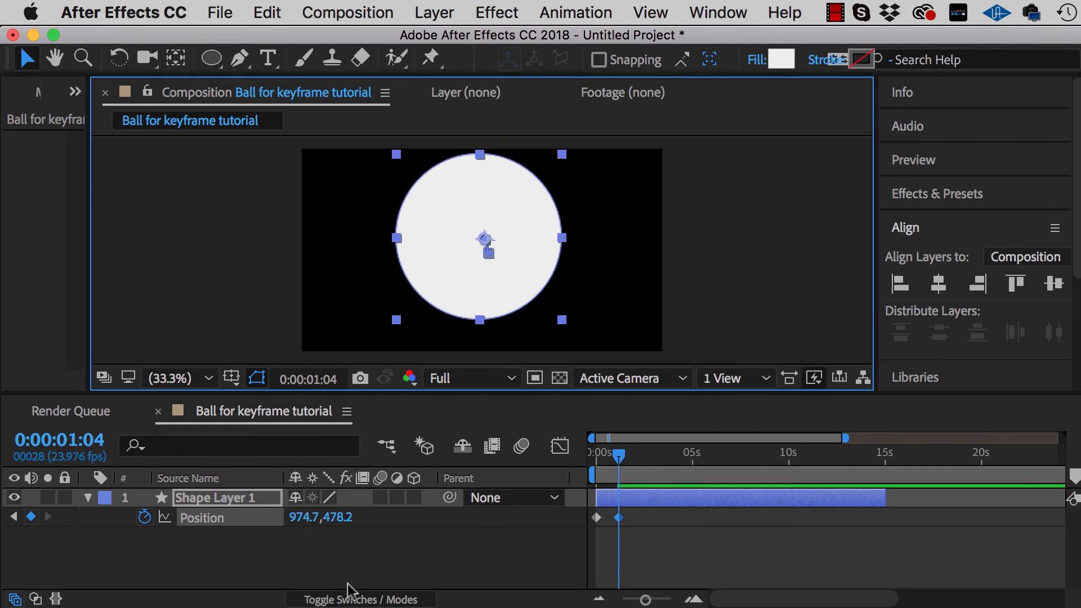
key("super+z")
Add a second Position keyframe at 0:00:01:05 by changing the layer's position to 1037.7, 610.2
mouse_move(619, 455)
left_mouse_down()
mouse_move(596, 458)
mouse_move(620, 457)
left_mouse_up()
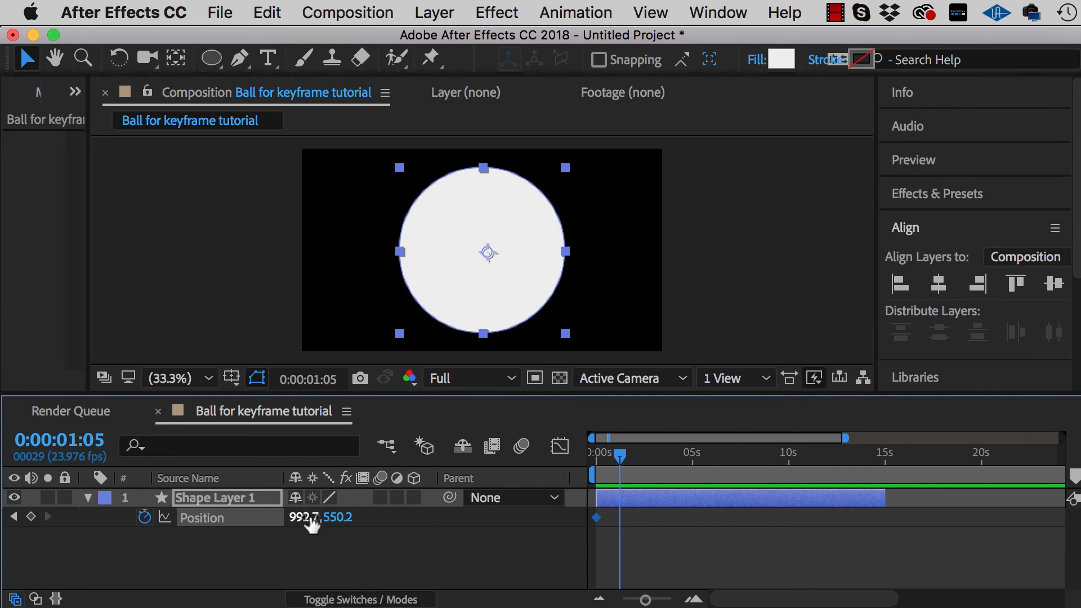
left_click_drag(302, 520, 411, 521)
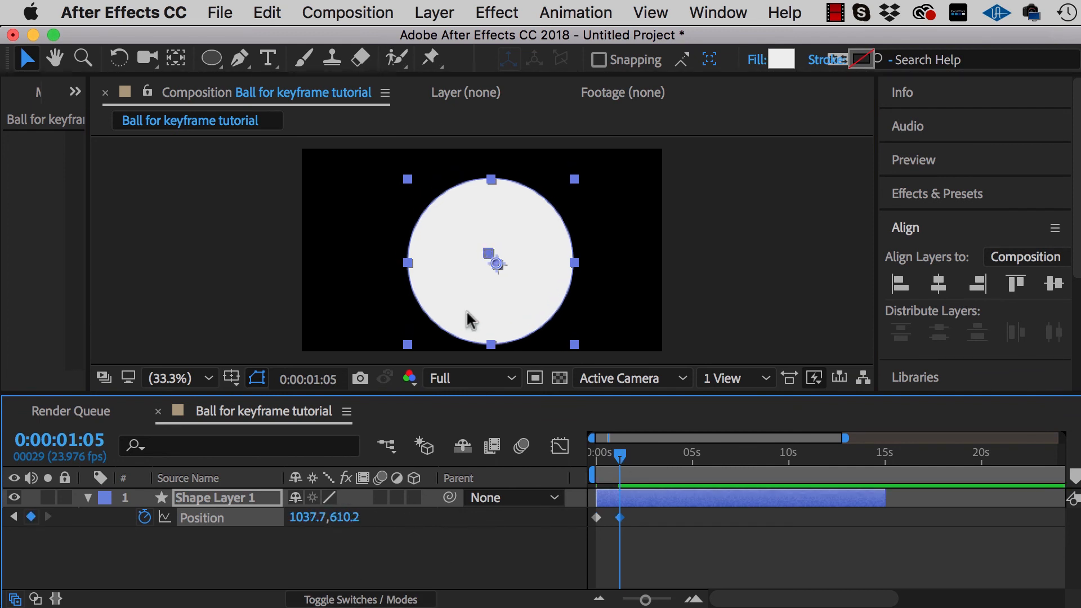
Move the ball directly in the composition to 773.7, 616.2 at the 0:00:01:05 Position keyframe, and deselect the layer
left_click_drag(473, 306, 424, 314)
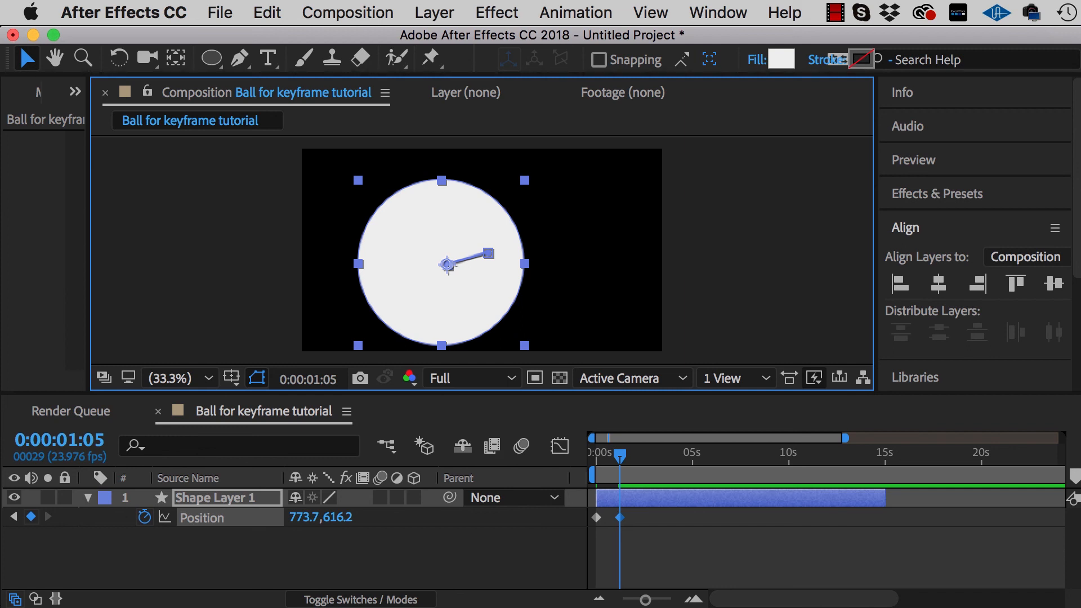
left_click(606, 322)
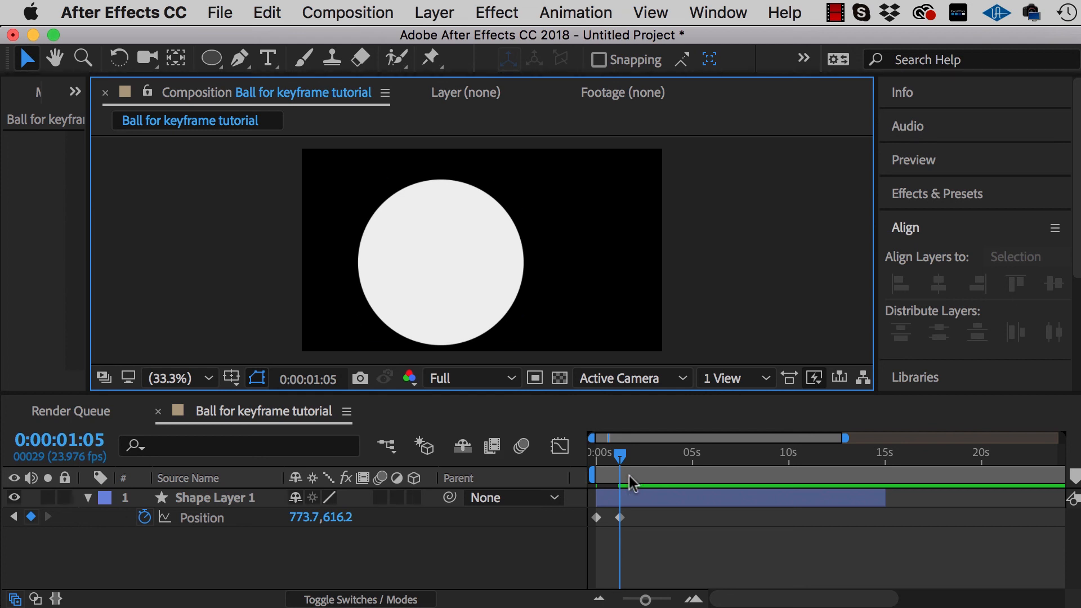
Play back the ball's position animation twice, starting from 0:00:00:00 each time
left_click(620, 457)
left_click_drag(620, 457, 597, 455)
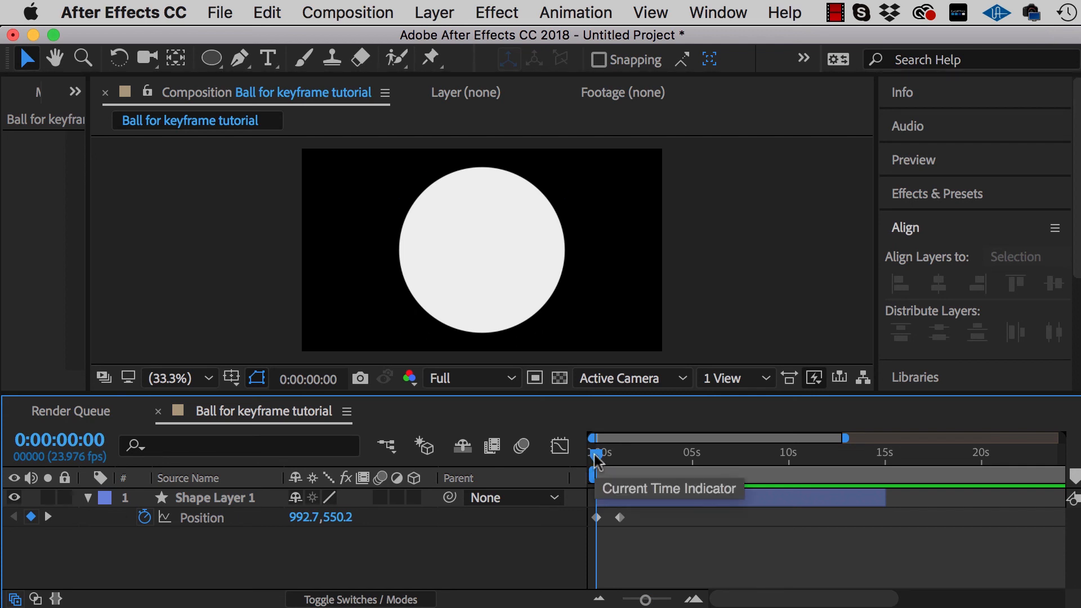
mouse_move(596, 457)
left_mouse_down()
mouse_move(607, 455)
mouse_move(591, 458)
left_mouse_up()
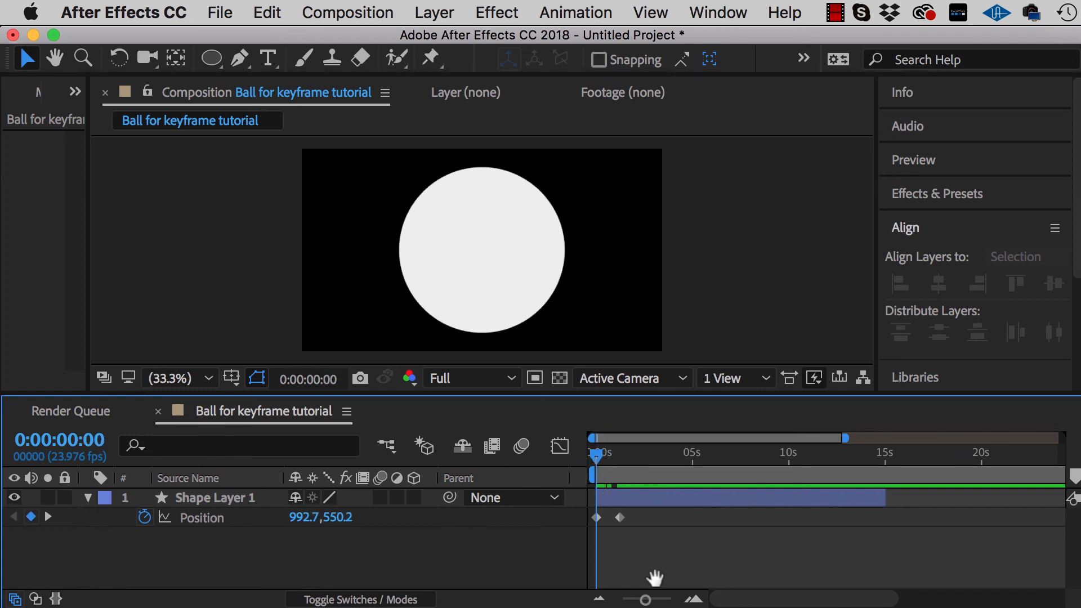
key("space")
key("space")
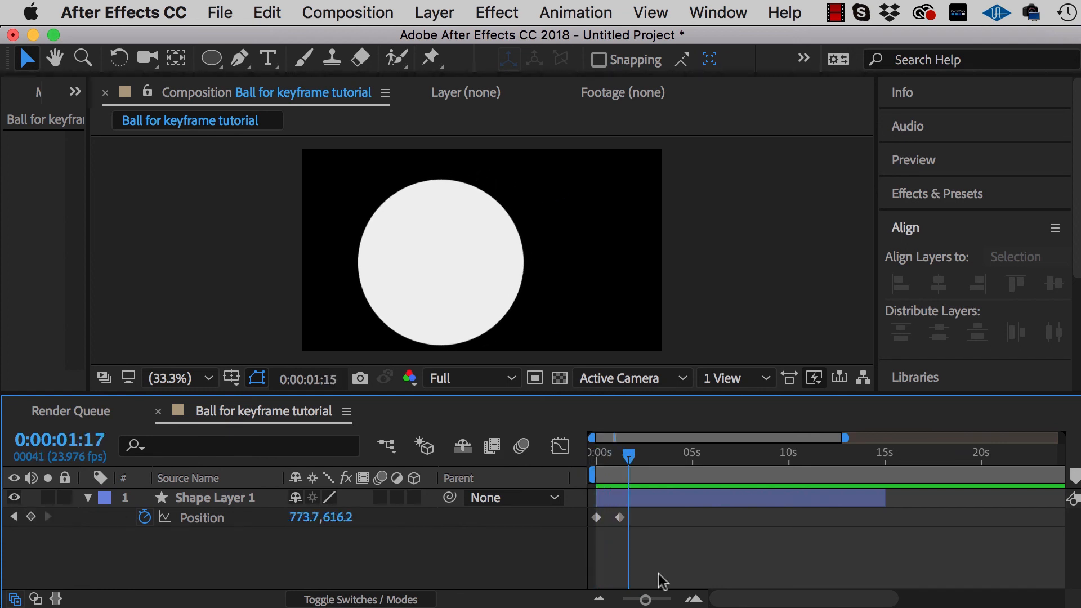
left_click_drag(628, 456, 583, 466)
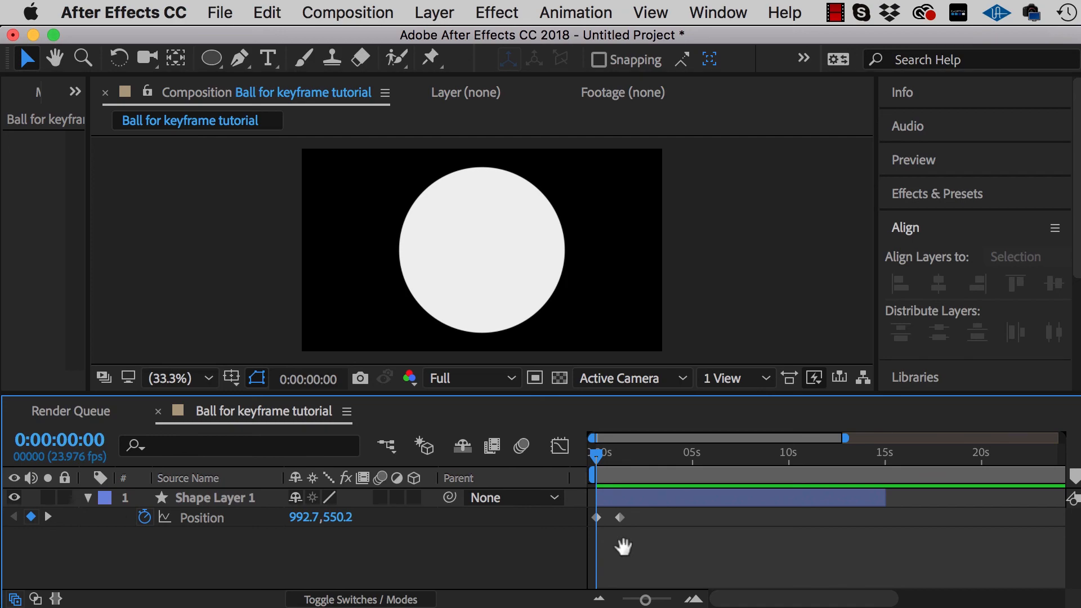
key("space")
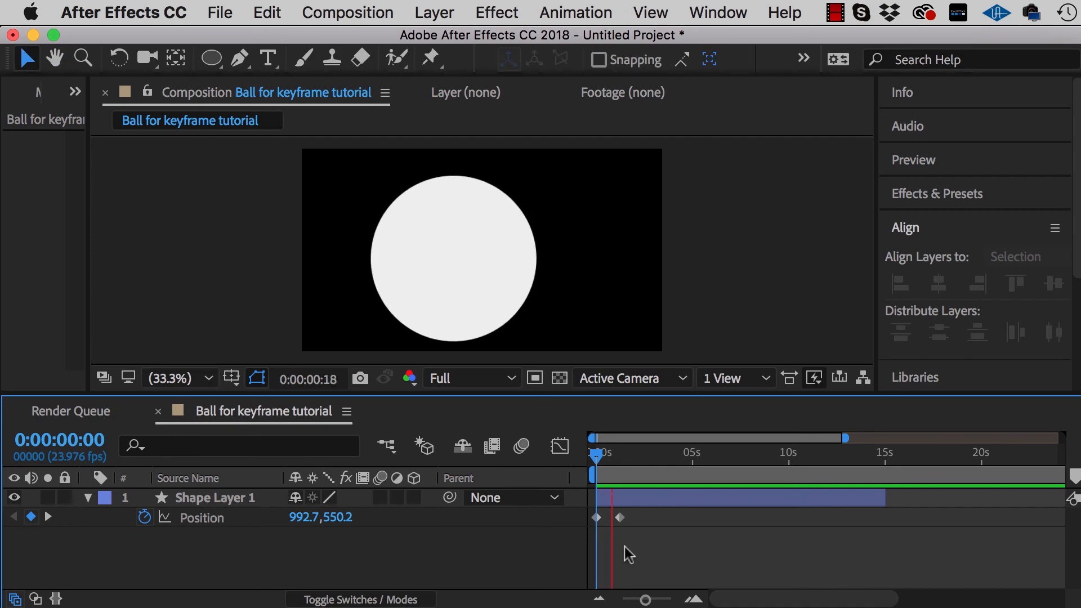
key("space")
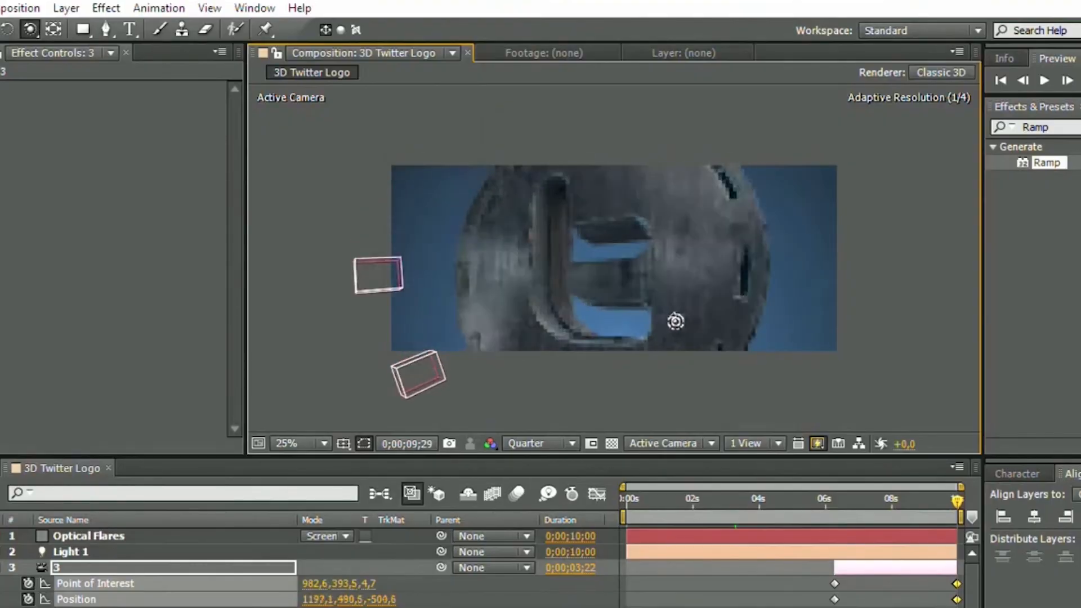
In the 3D Twitter Logo composition, orbit camera layer 3 to position 1208.6, 629.3, -502.8 at 0;00;09;29 and scrub back along the timeline
left_click_drag(675, 321, 675, 307)
key("c")
left_click_drag(692, 246, 675, 286)
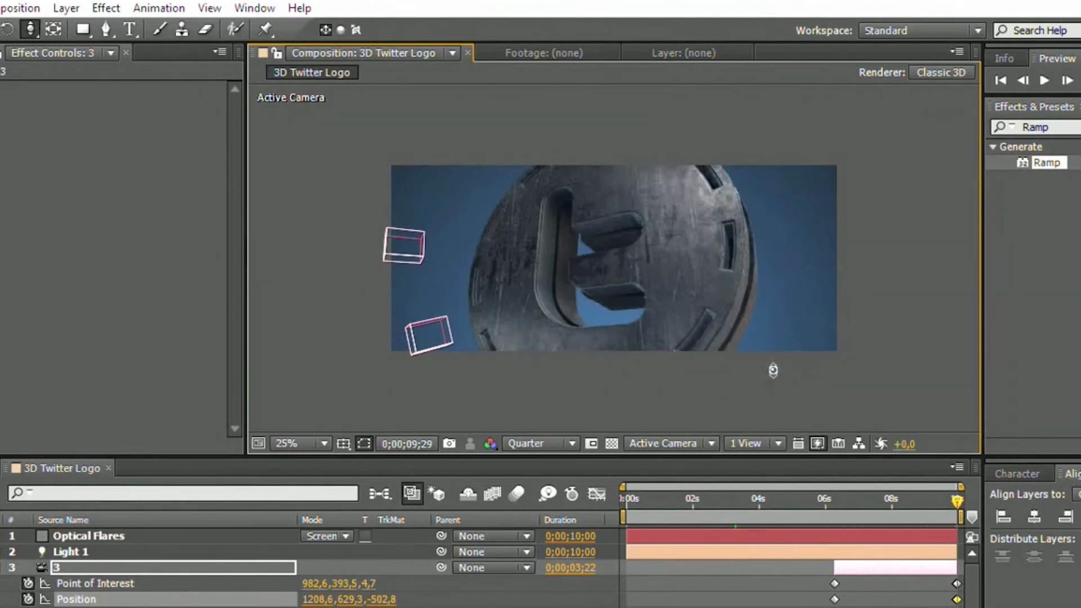
left_click_drag(945, 499, 874, 505)
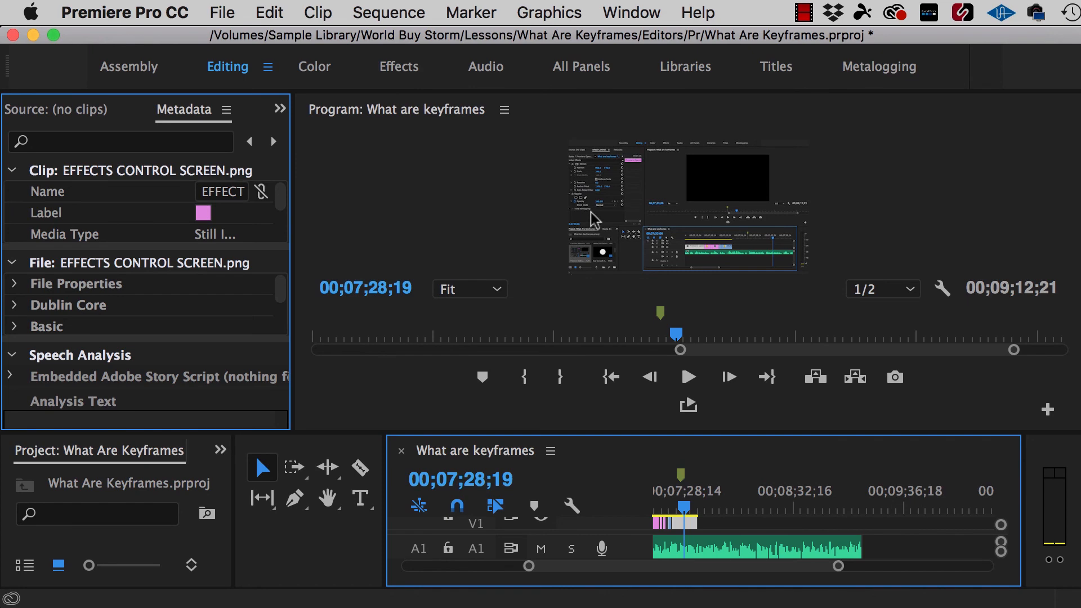
In Premiere Pro, display the Effect Controls panel for the EFFECTS CONTROL SCREEN.png clip
left_click(625, 14)
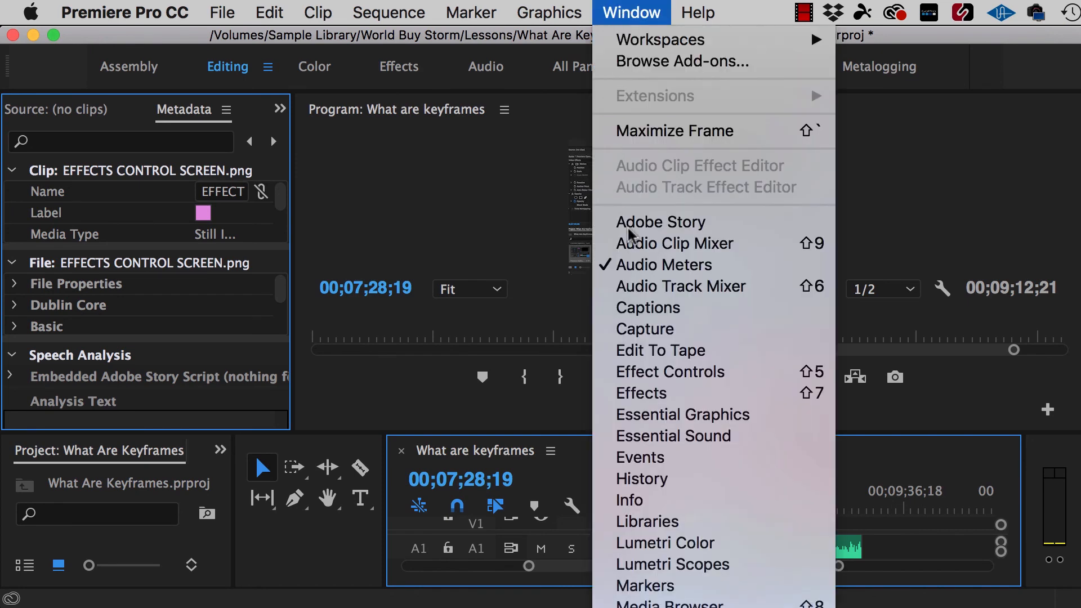
left_click(645, 373)
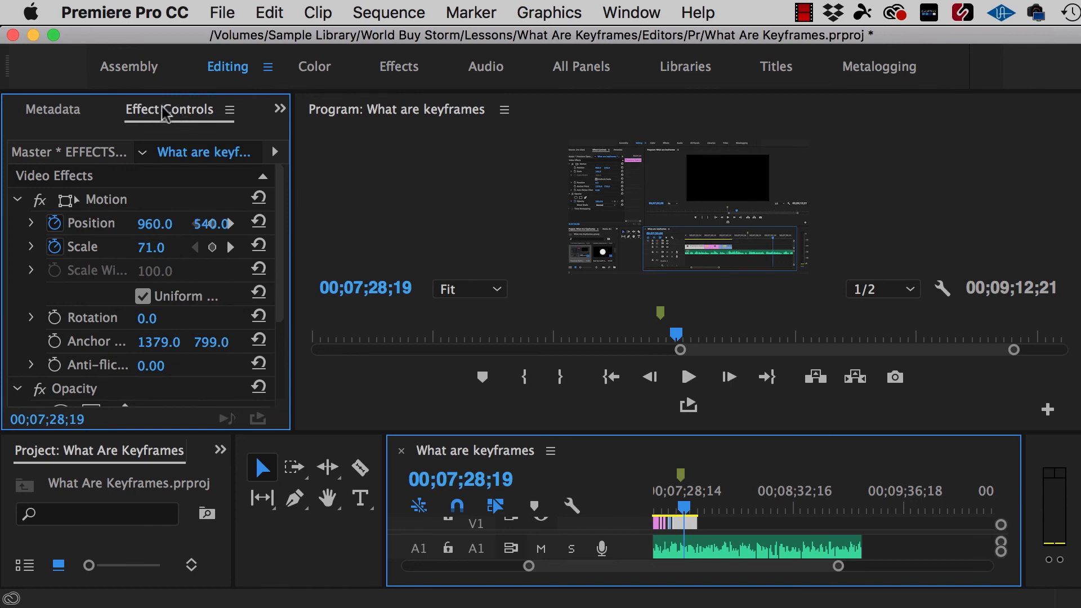
left_click_drag(165, 112, 203, 159)
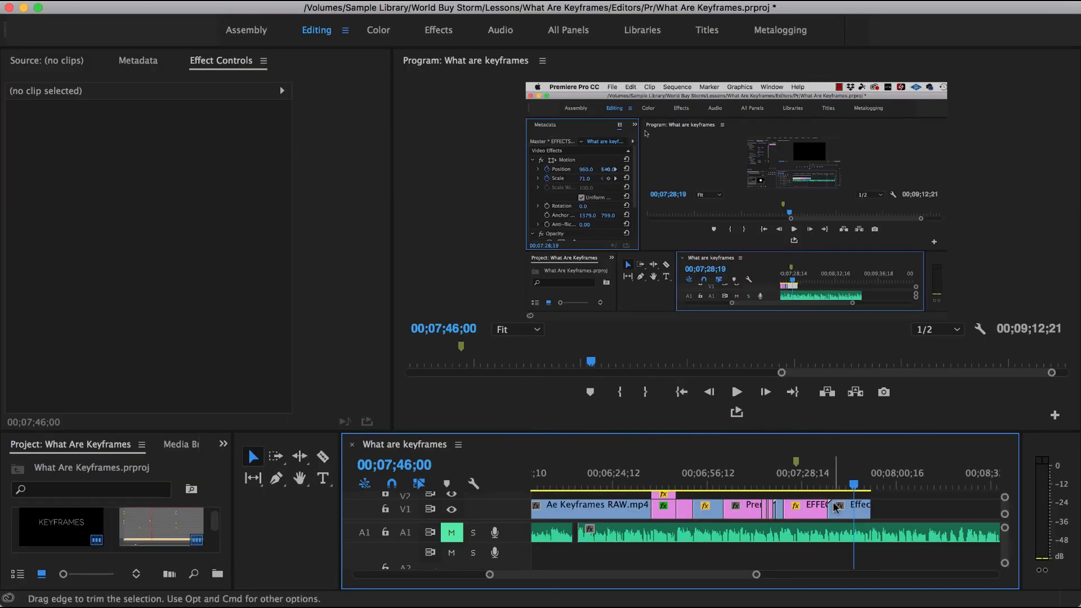
Select the last clip on V1 and start keyframing its Scale at 00;07;39;03
left_click(844, 517)
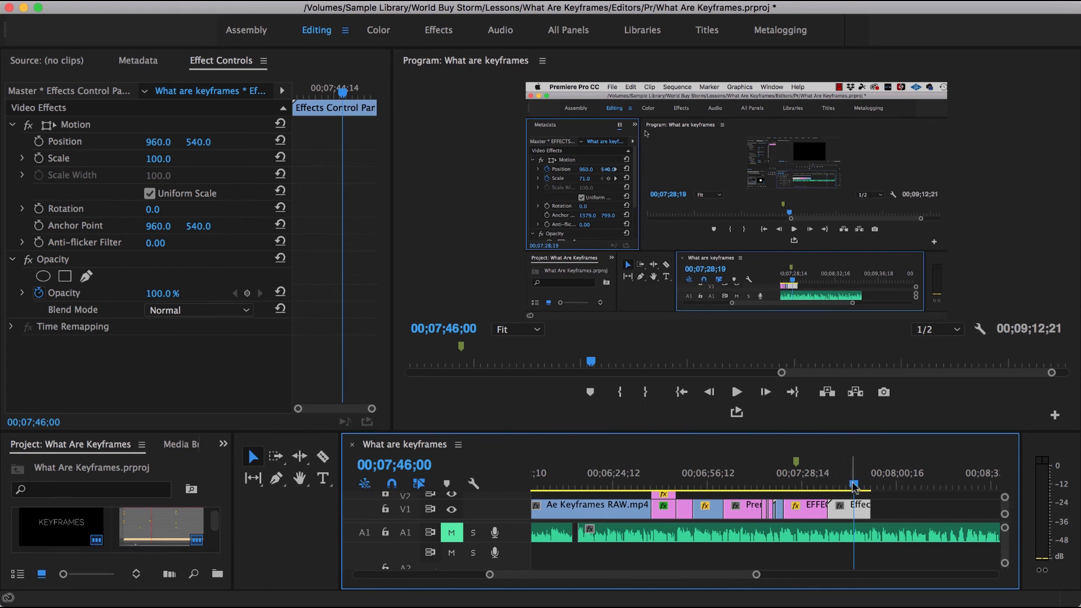
left_click_drag(854, 485, 833, 490)
left_click(39, 158)
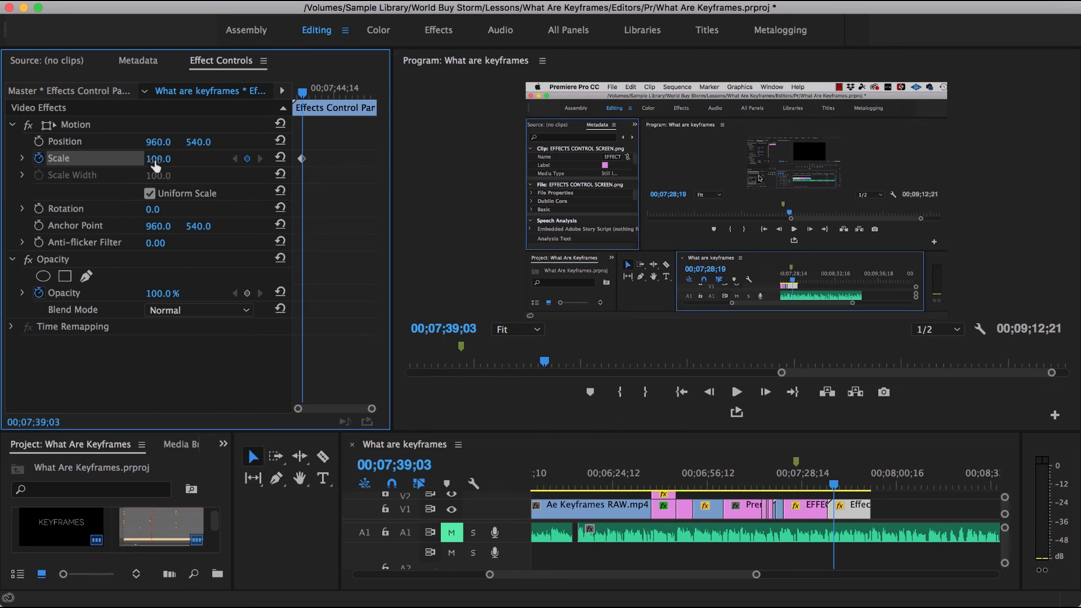
Add a second Scale keyframe of 143.0 at 00;07;42;27 and play back part of the zoom
left_click_drag(835, 487, 844, 485)
left_click_drag(149, 159, 173, 159)
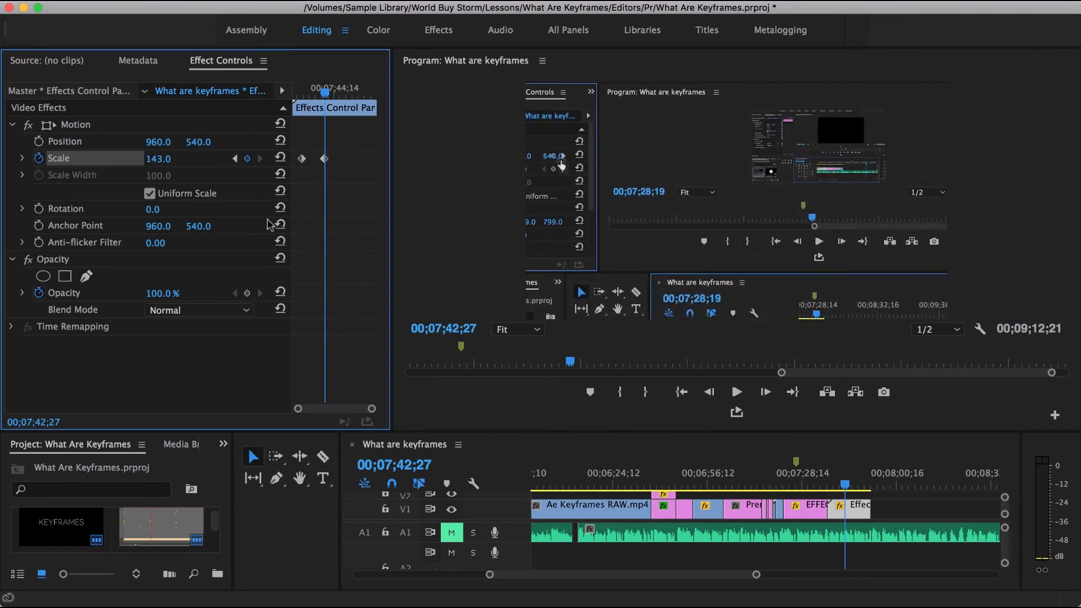
left_click(837, 486)
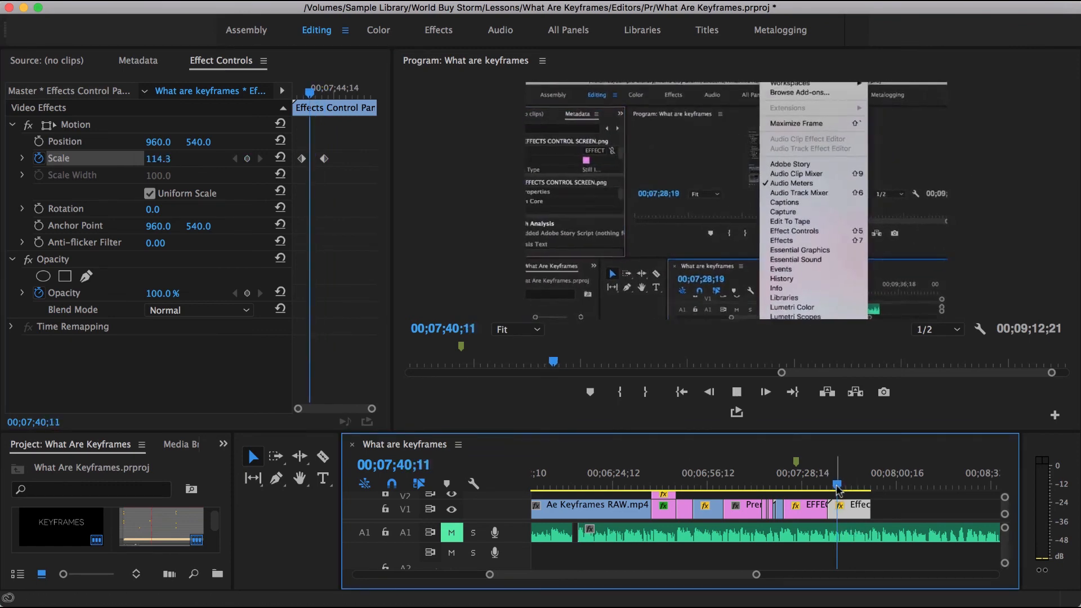
key("space")
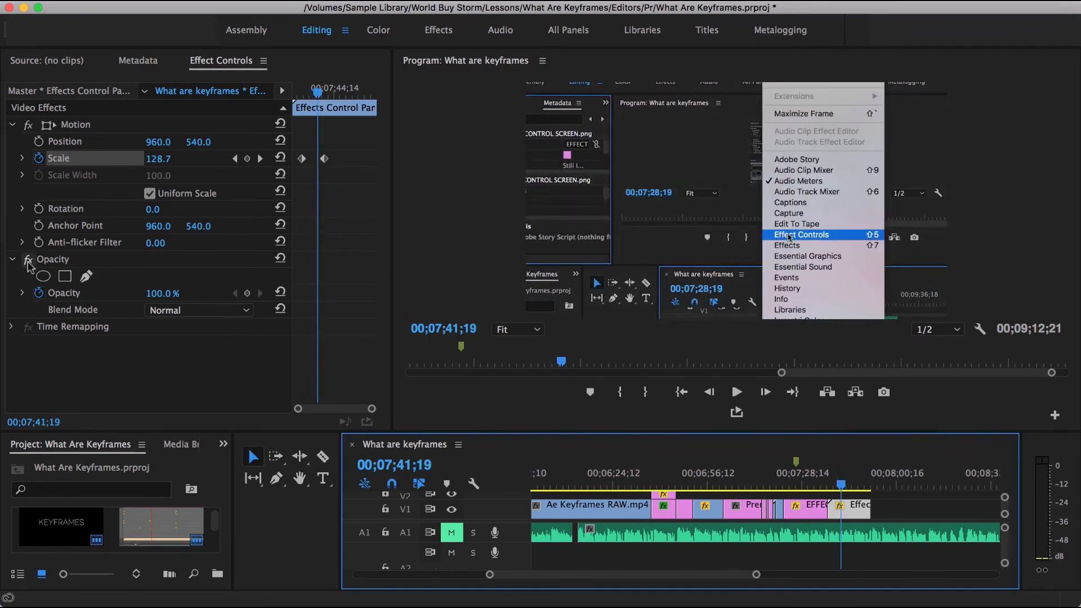
Restart Opacity keyframing at 00;07;41;19 with 100%, and set Opacity to 0.0% at 00;07;43;05
left_click(39, 294)
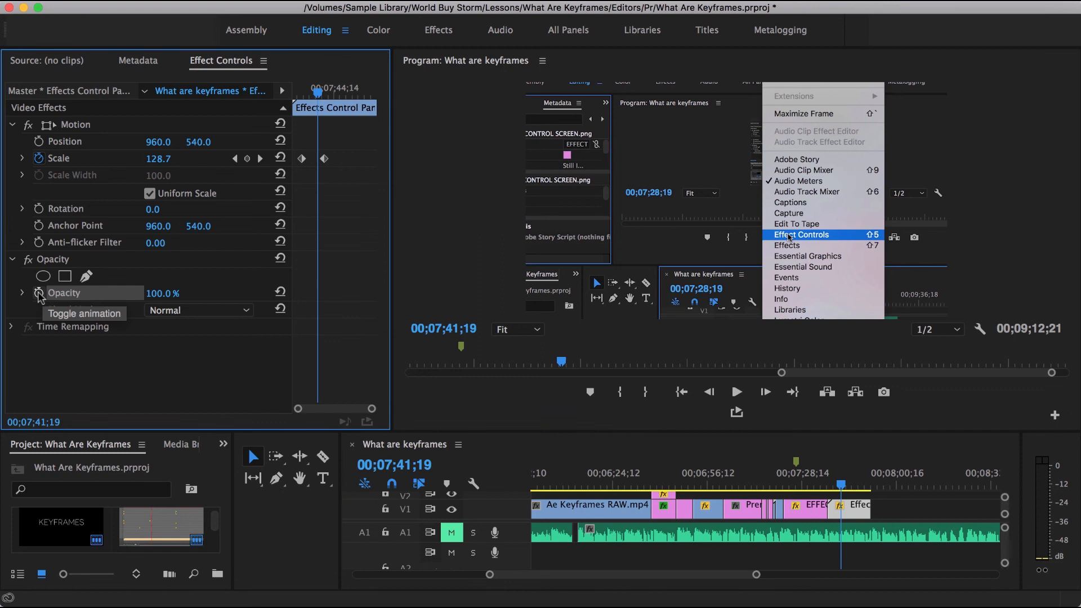
left_click(40, 294)
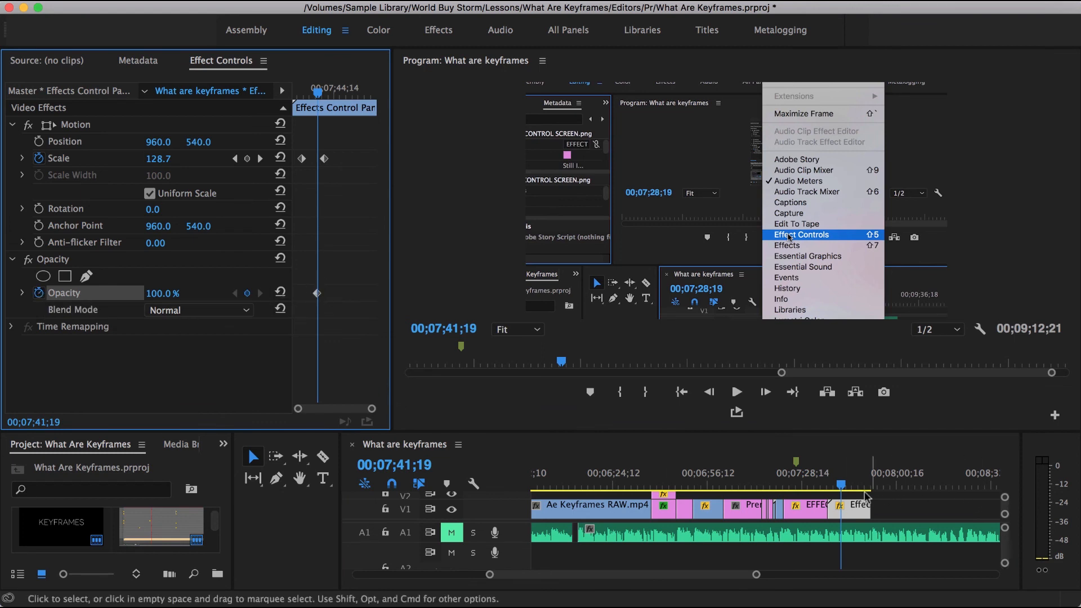
left_click_drag(842, 484, 845, 488)
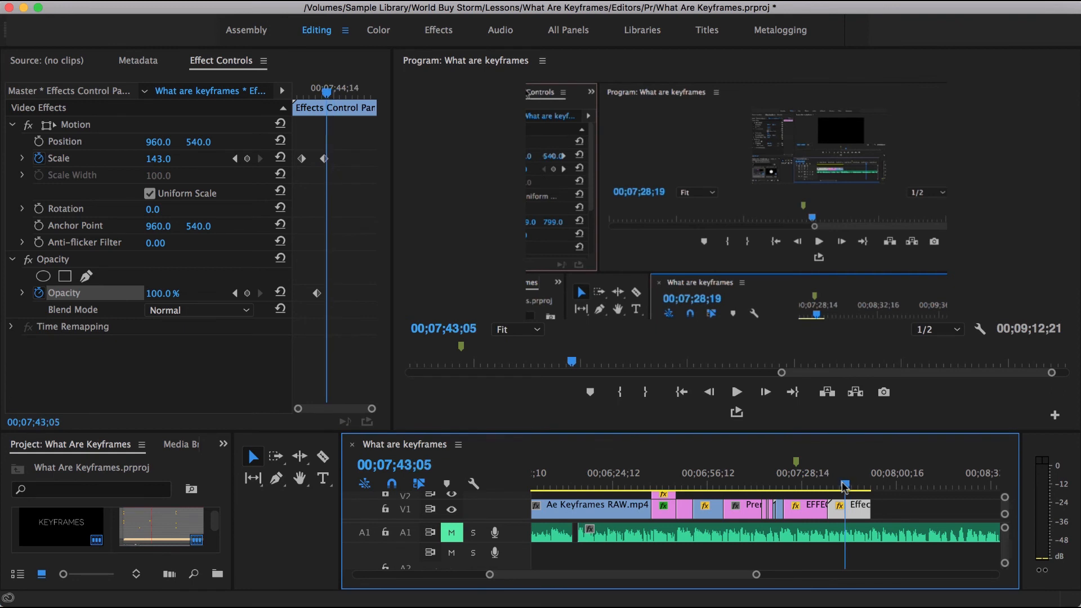
left_click_drag(158, 294, 99, 293)
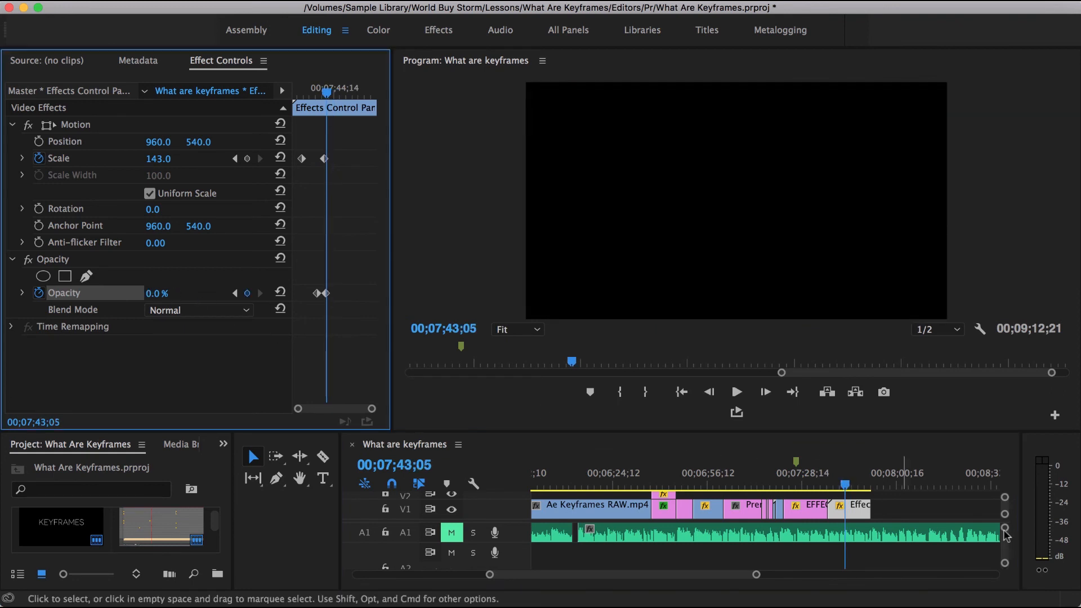
Play back the combined zoom and fade-out from the start of the clip
left_click(832, 485)
key("space")
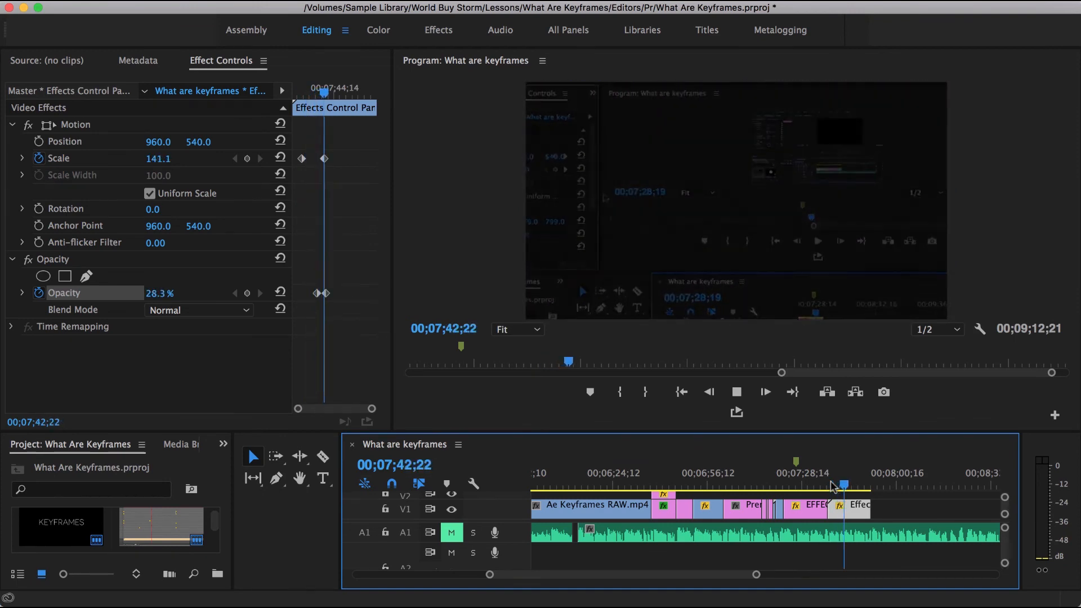
key("space")
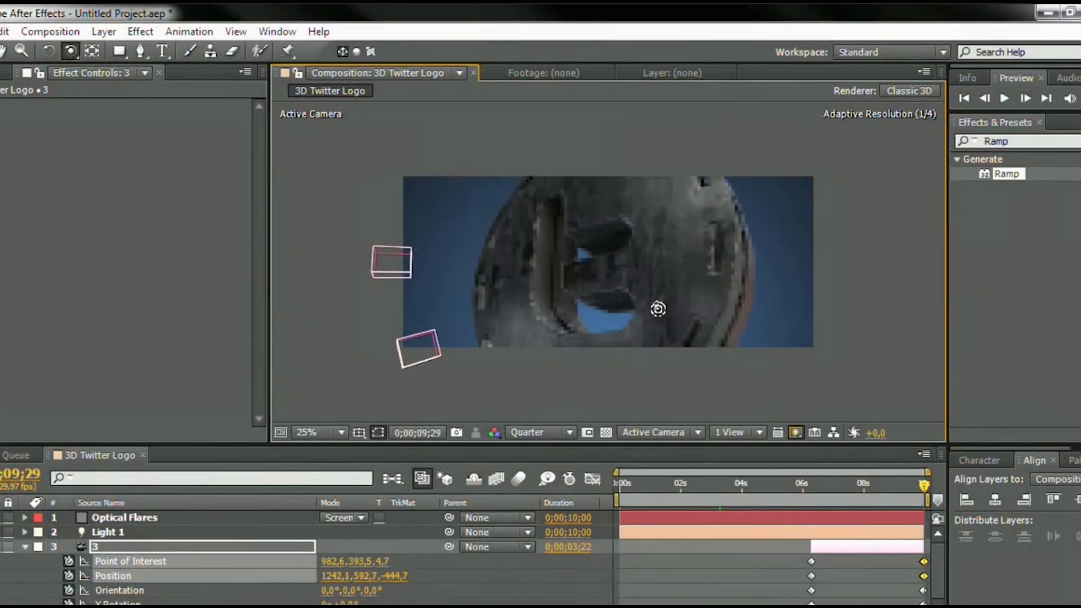
Back in the 3D Twitter Logo composition in After Effects, orbit camera layer 3 around the logo and move the current time to 0;00;06;08
left_click_drag(658, 308, 663, 308)
key("c")
key("c")
left_click_drag(681, 249, 664, 287)
left_click_drag(913, 485, 819, 495)
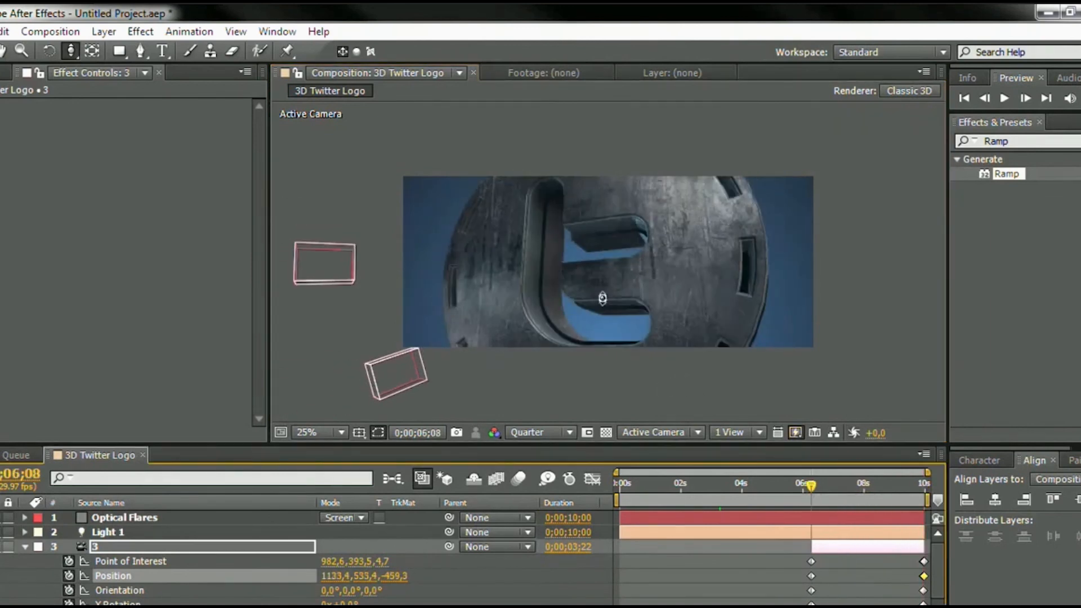